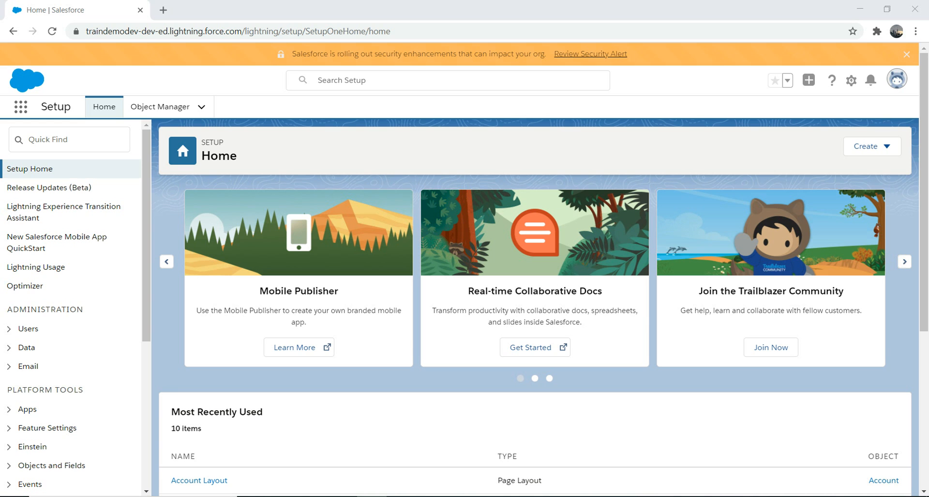
# Open the Chatter Settings page in Setup through Quick Find.
pyautogui.click(69, 140)
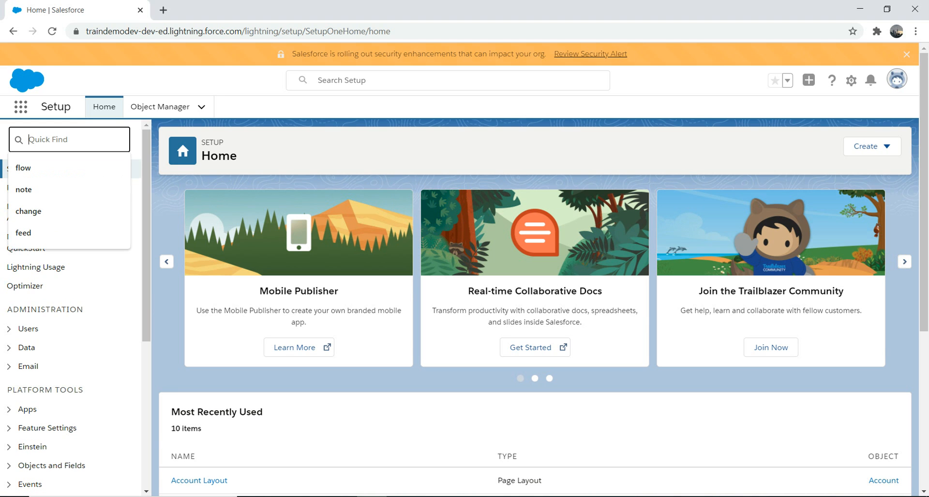
pyautogui.write('chatter')
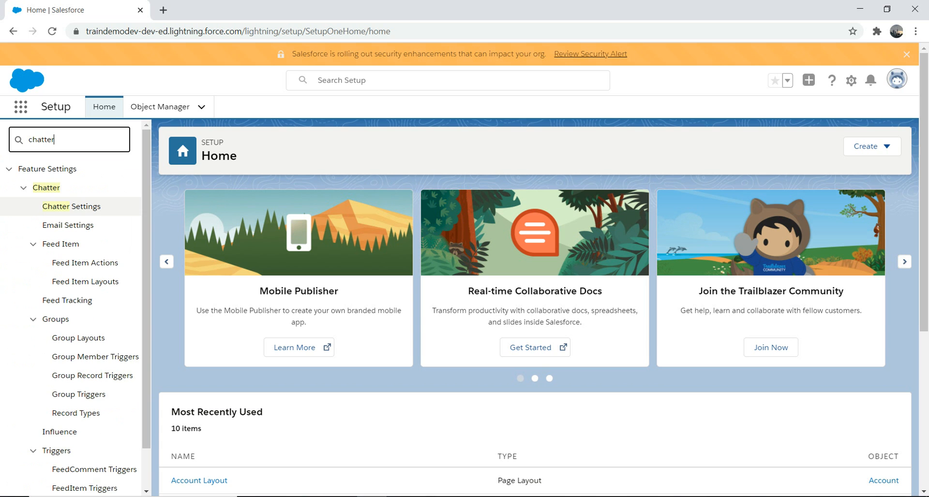
pyautogui.click(71, 206)
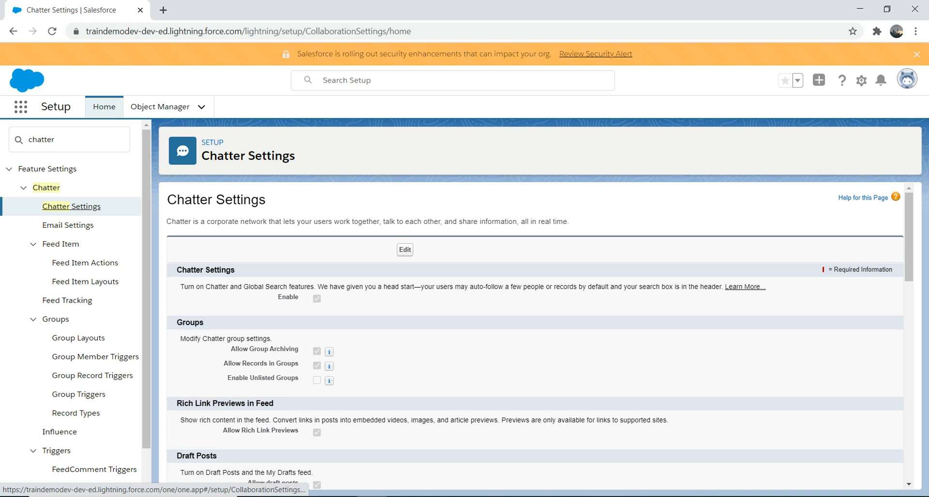
# Review the Chatter Settings options and open the page's help article.
pyautogui.scroll(-6, 534, 333)
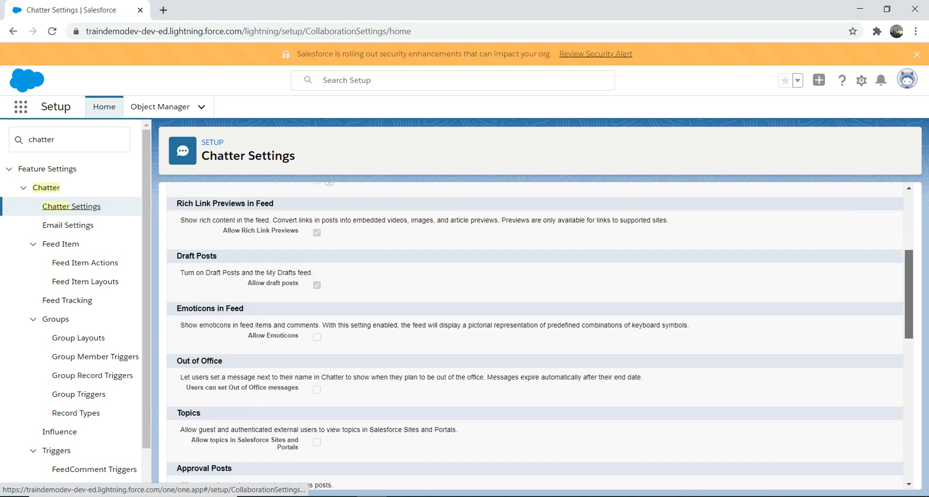
pyautogui.scroll(-3, 534, 334)
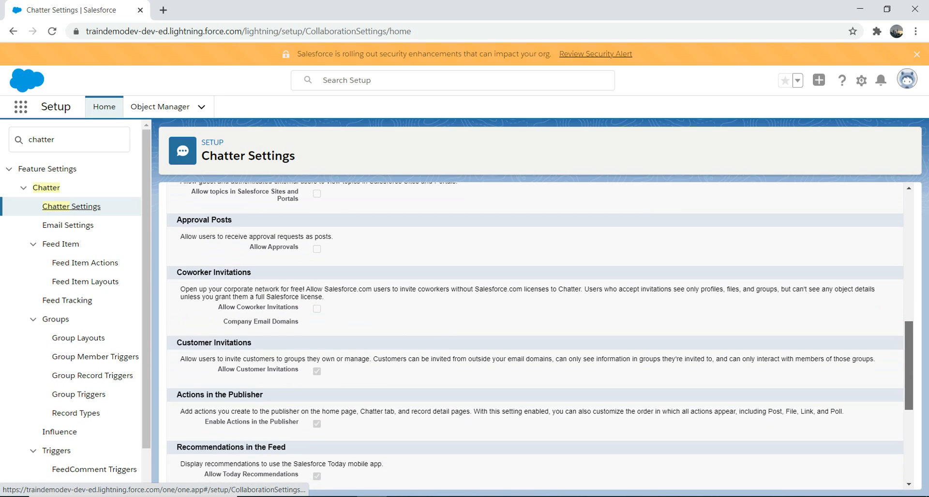
pyautogui.moveTo(908, 366); pyautogui.dragTo(909, 237)
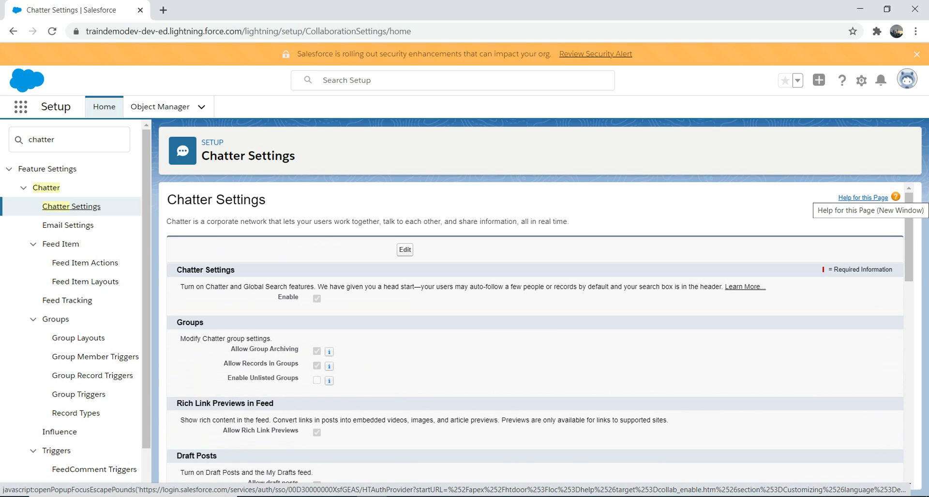
pyautogui.click(865, 198)
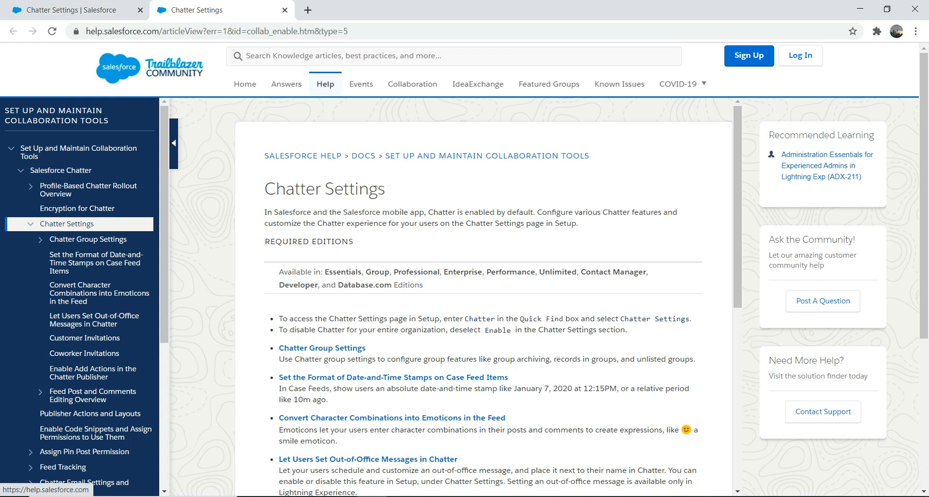
pyautogui.click(73, 10)
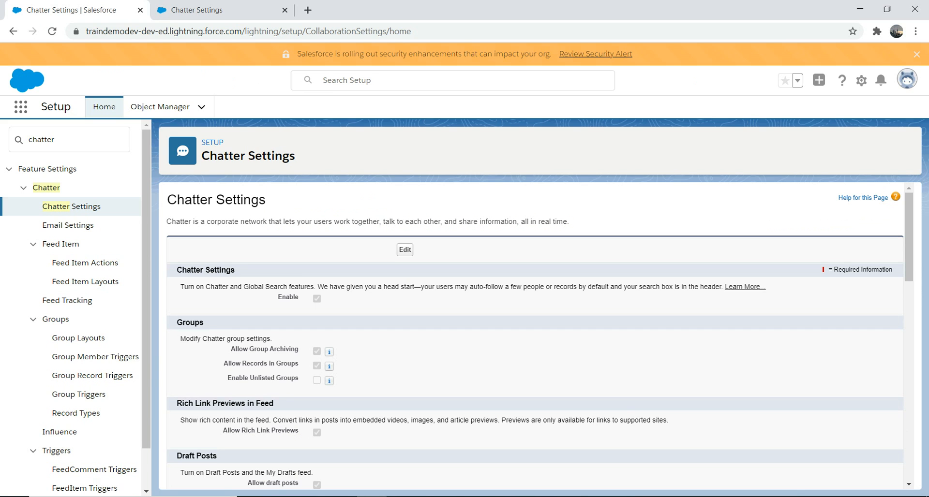
# Open Groups from the app launcher and start a new group named New Beer Lager.
pyautogui.click(20, 107)
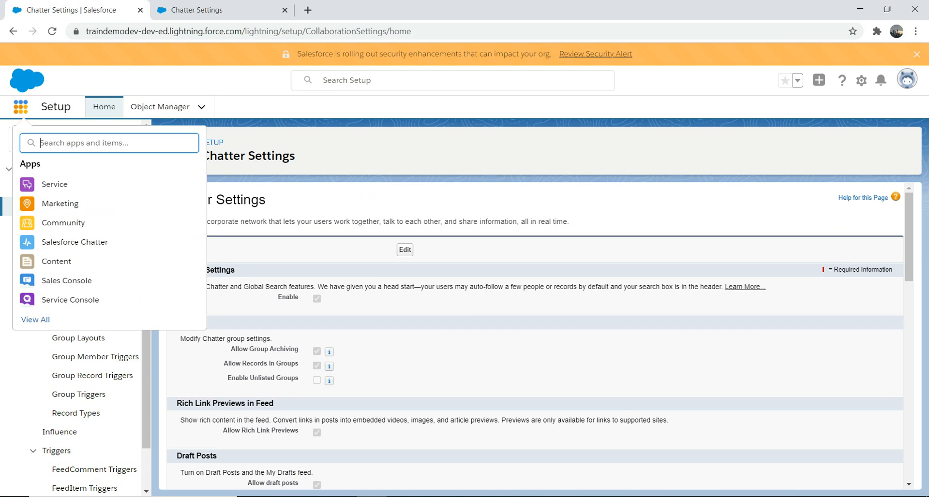
pyautogui.write('group')
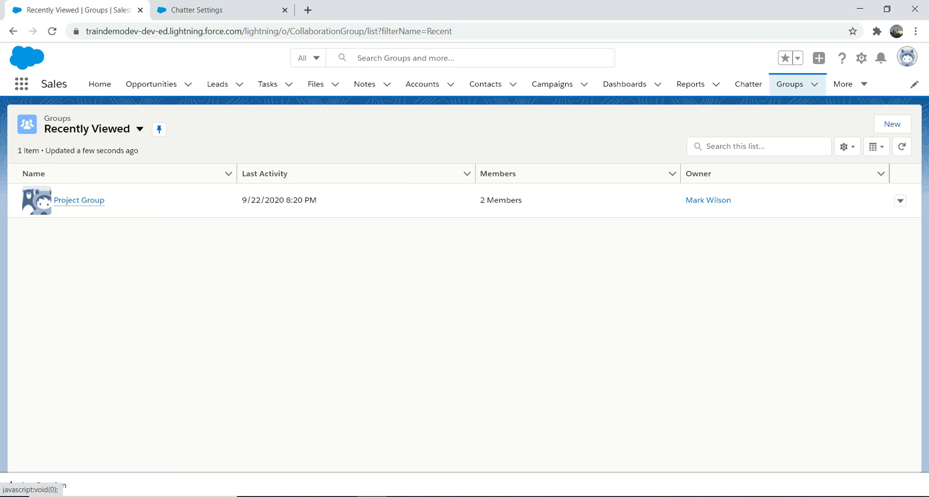
pyautogui.click(892, 124)
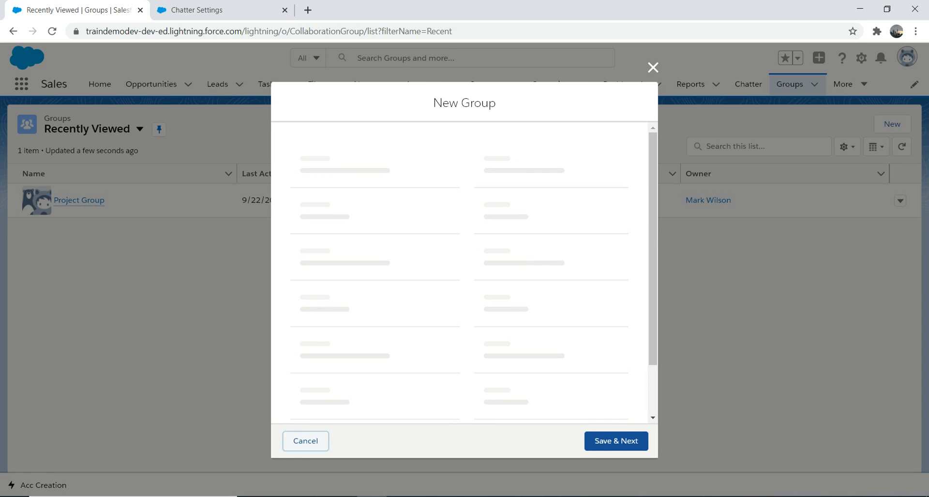
pyautogui.click(308, 208)
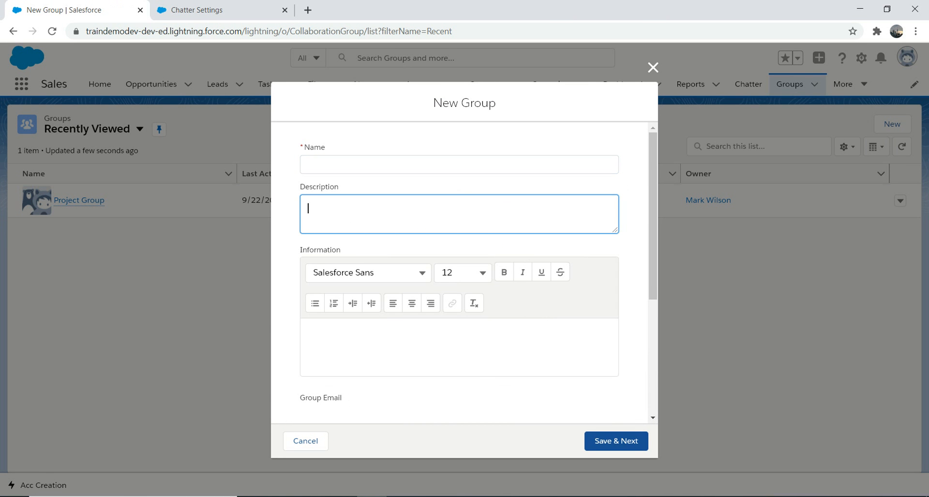
pyautogui.click(309, 164)
pyautogui.write('New B')
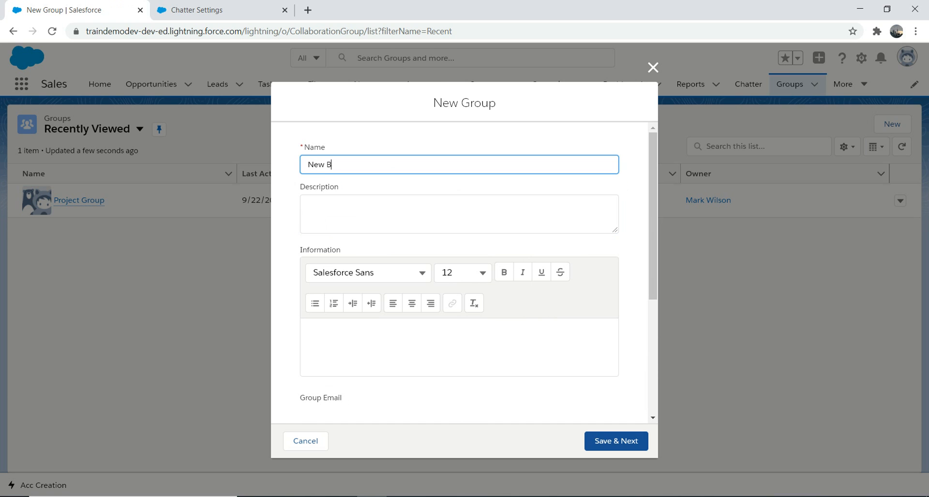
pyautogui.write('eer')
pyautogui.click(308, 208)
pyautogui.click(343, 165)
pyautogui.write('Lager')
pyautogui.click(312, 336)
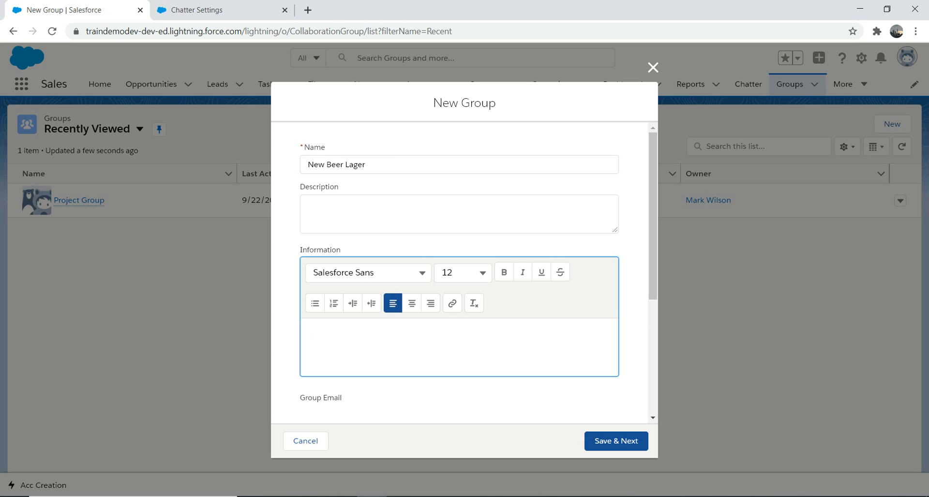
# Set the new group's access type to Public.
pyautogui.scroll(-5, 460, 271)
pyautogui.moveTo(653, 330); pyautogui.dragTo(653, 329)
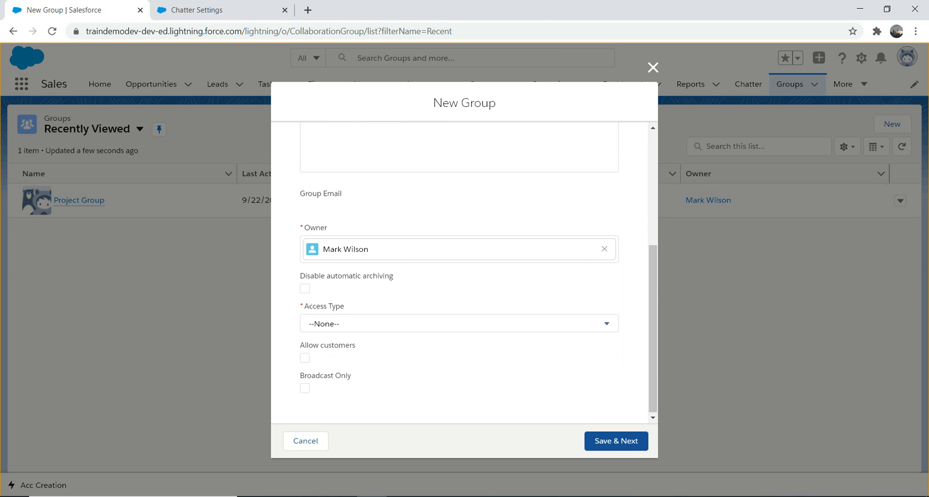
pyautogui.click(459, 322)
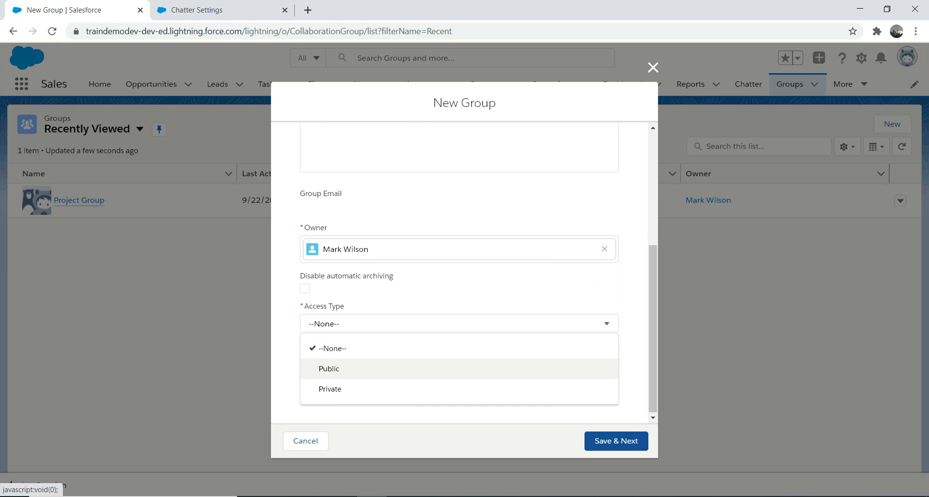
pyautogui.click(329, 370)
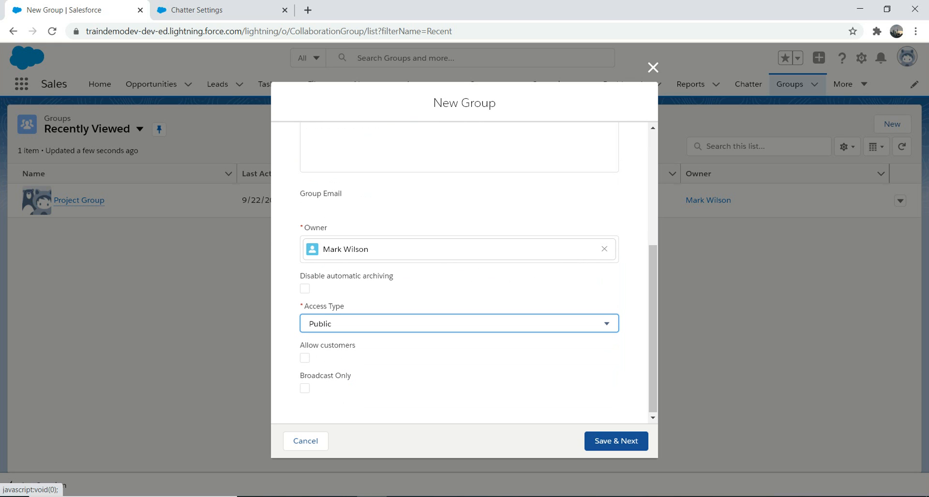
# Try saving the group with Allow customers enabled.
pyautogui.click(304, 358)
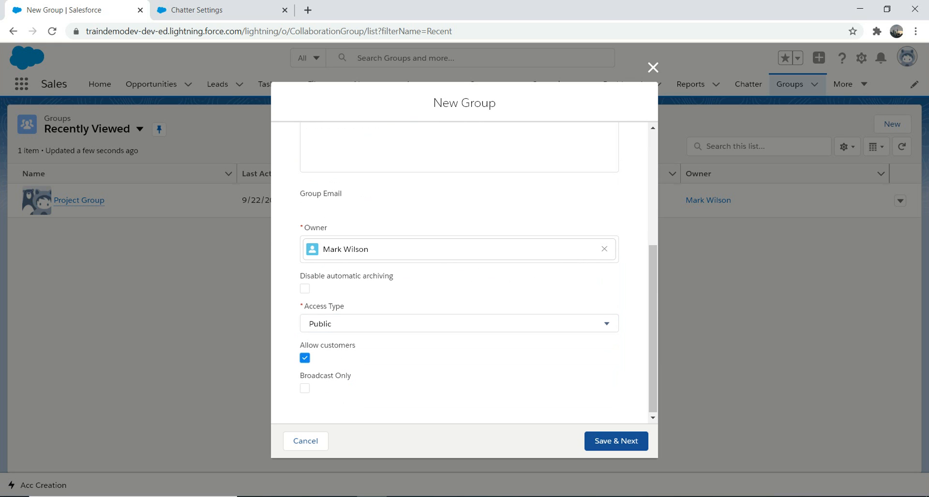
pyautogui.click(616, 441)
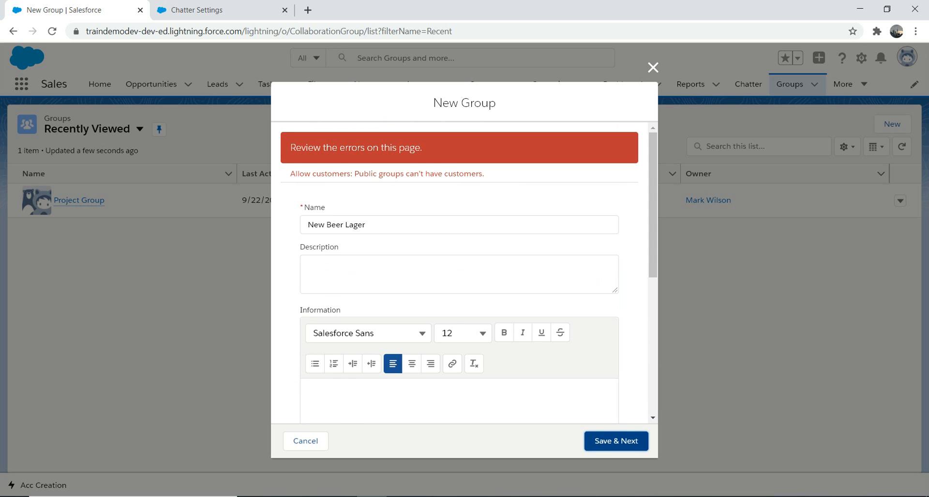
# Clear Allow customers and save the group.
pyautogui.moveTo(652, 208); pyautogui.dragTo(652, 346)
pyautogui.click(304, 341)
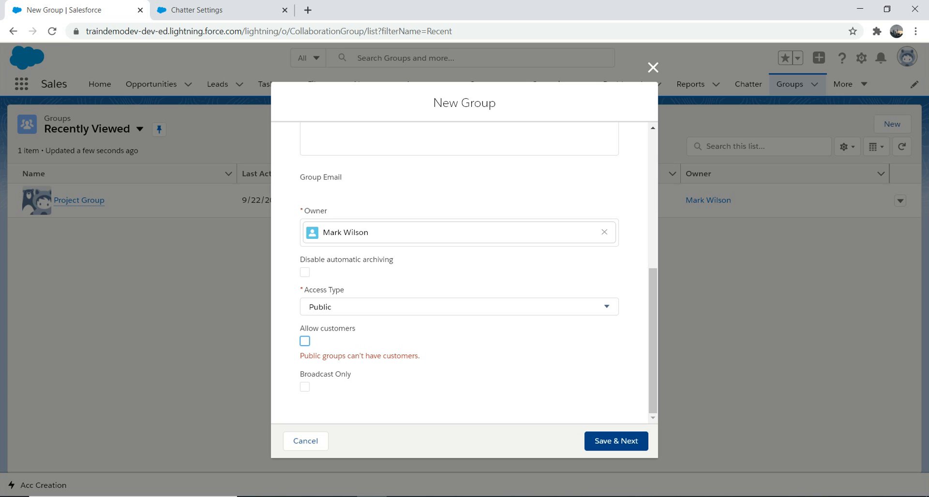
pyautogui.click(621, 441)
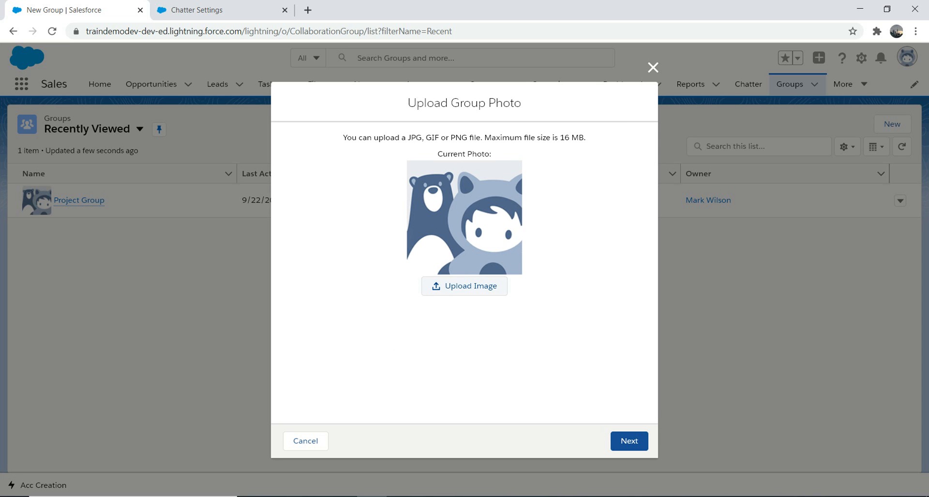
# Skip the group photo upload and finish without adding members.
pyautogui.click(628, 441)
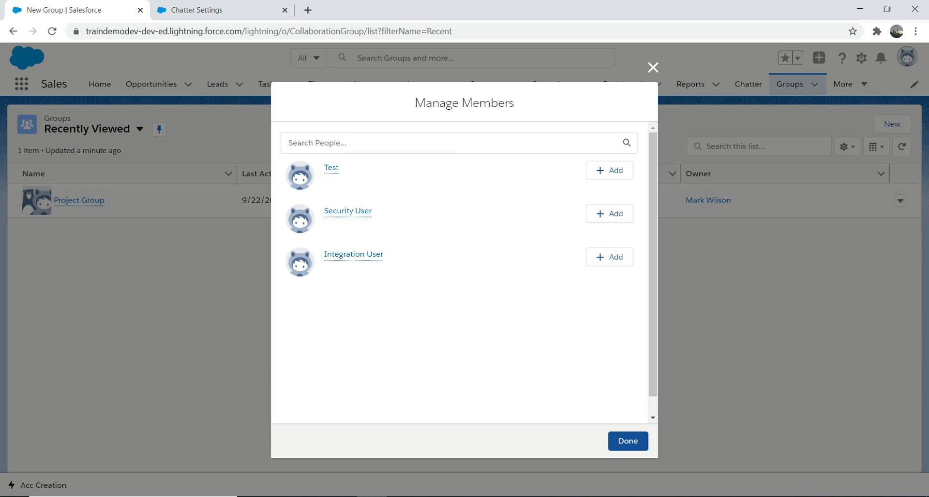
pyautogui.click(628, 441)
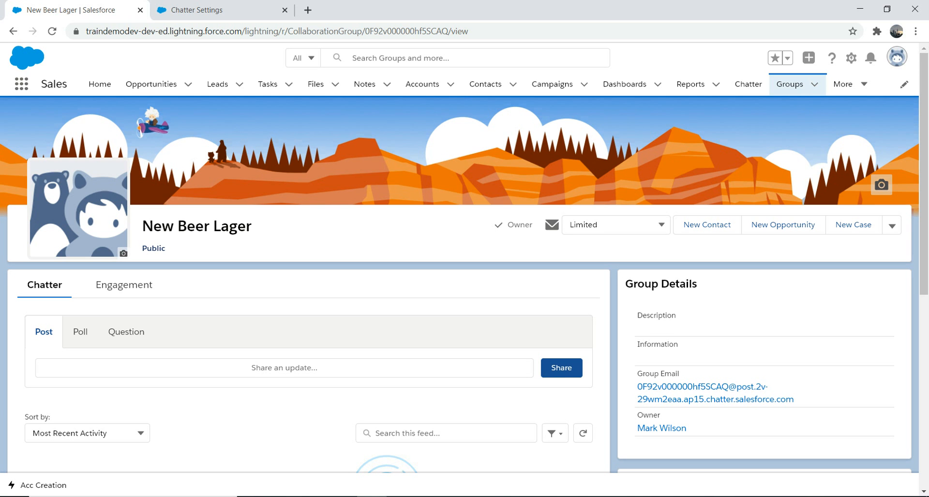
pyautogui.click(261, 10)
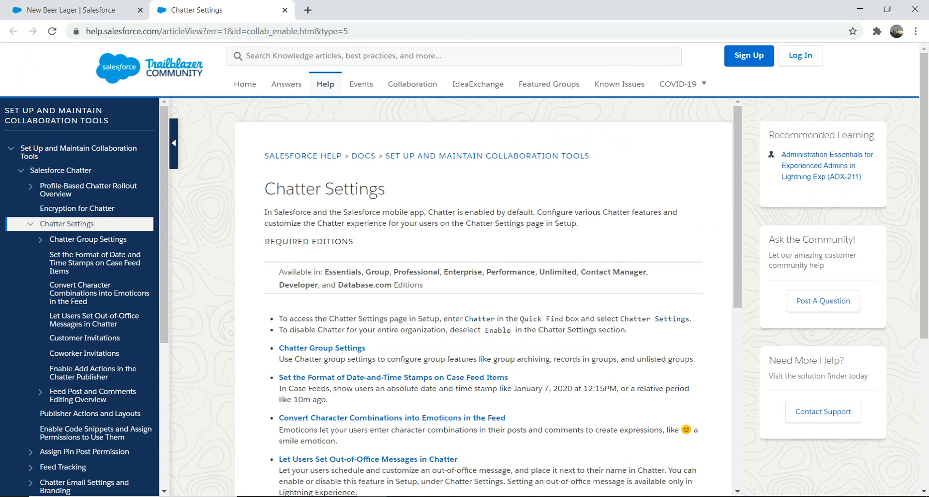
pyautogui.click(72, 10)
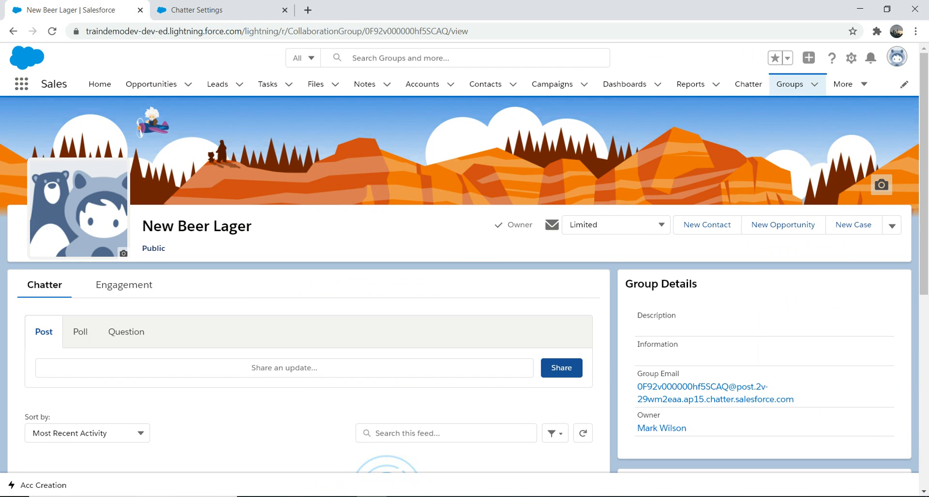
# Open Setup in a new tab and view the Users list via Quick Find.
pyautogui.click(851, 58)
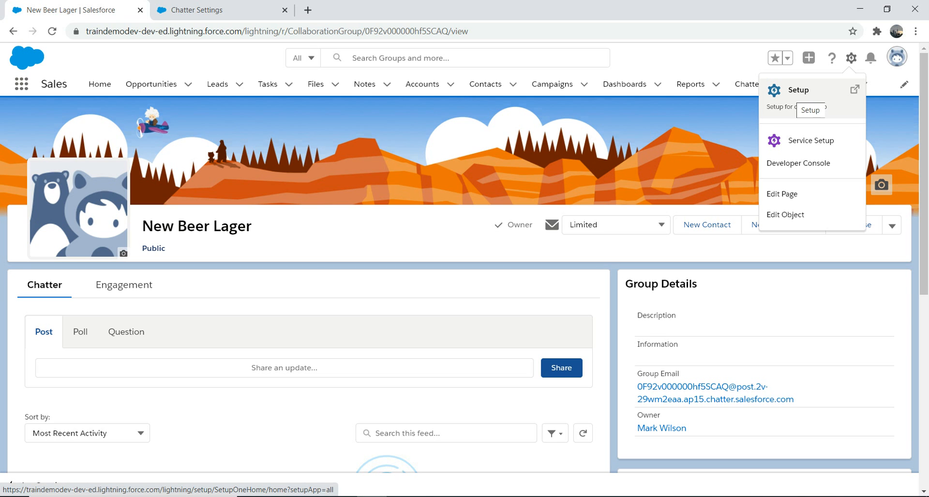
pyautogui.click(798, 93)
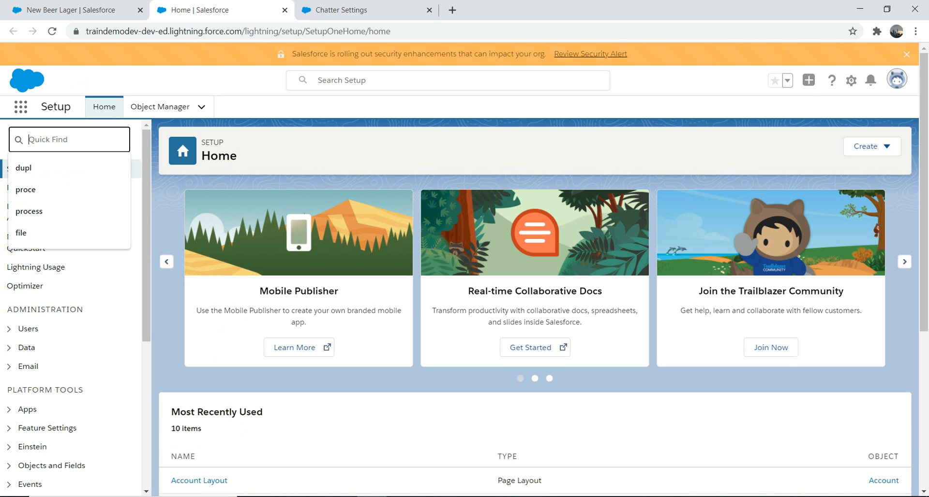
pyautogui.write('user')
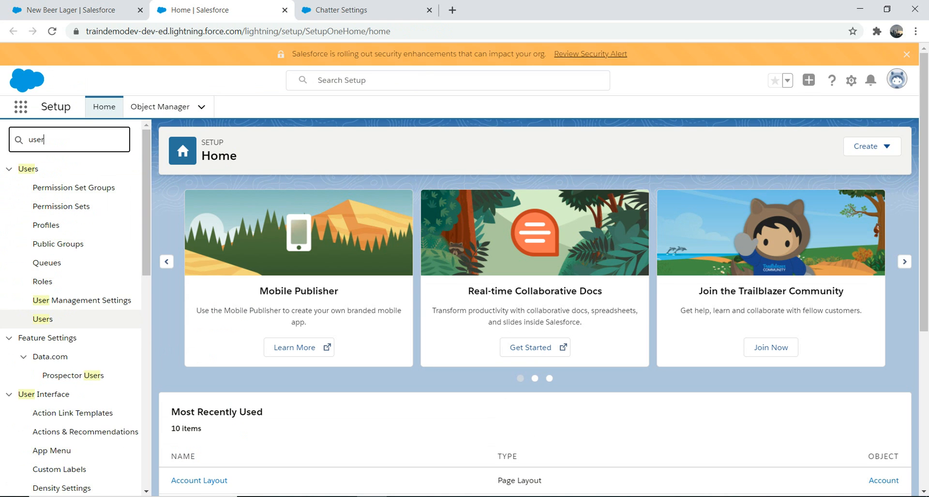
pyautogui.click(42, 319)
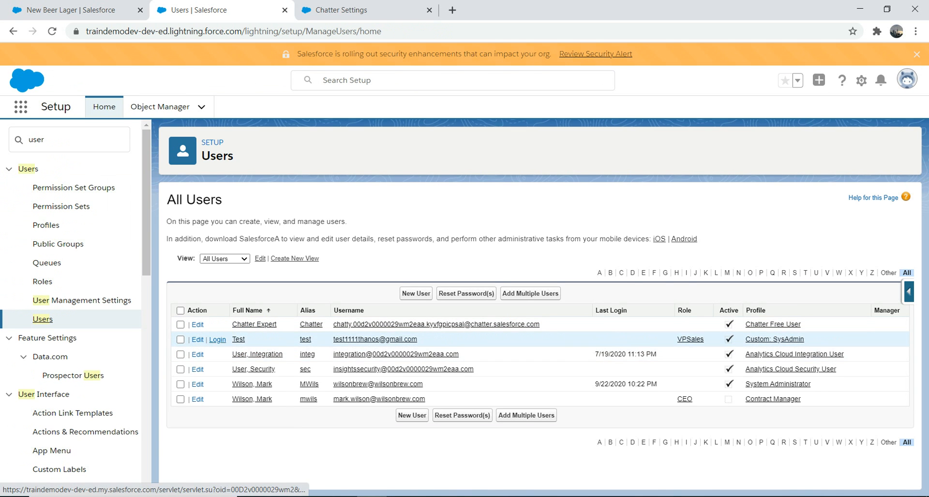
# Return to the Groups list and start another new group named Internal Meeting.
pyautogui.click(71, 9)
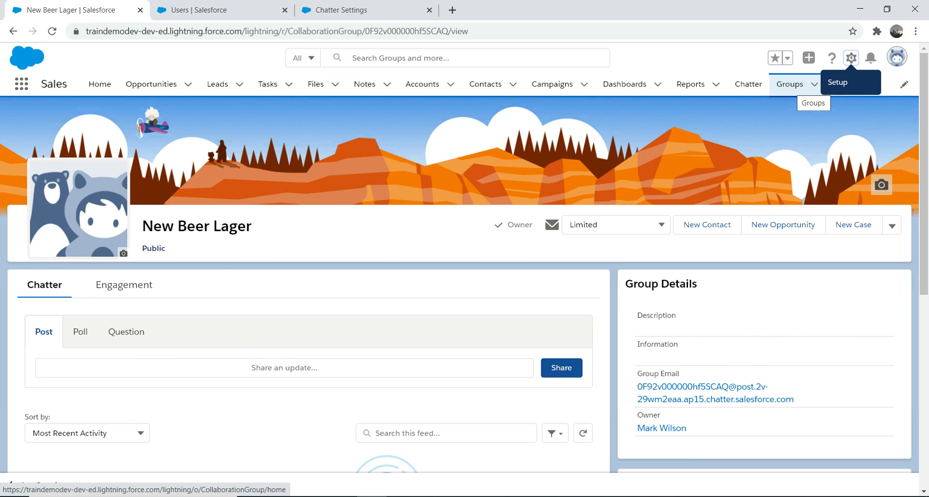
pyautogui.click(789, 85)
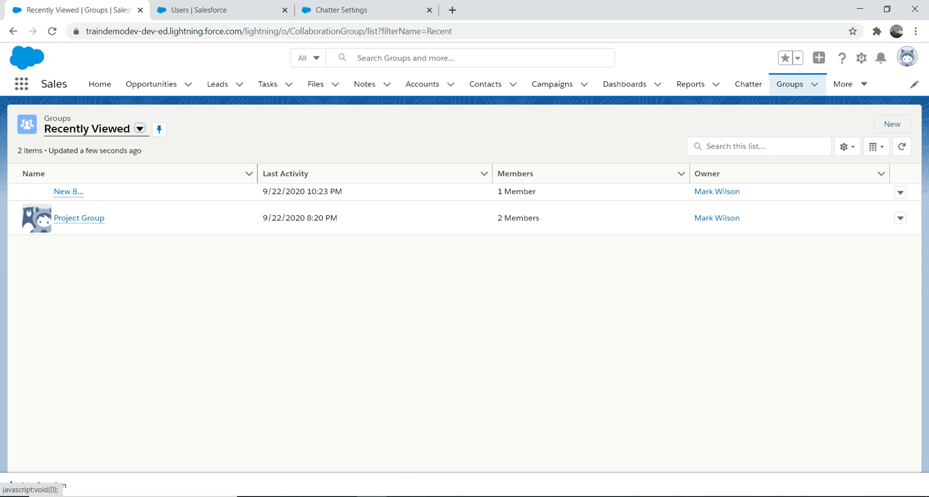
pyautogui.click(892, 124)
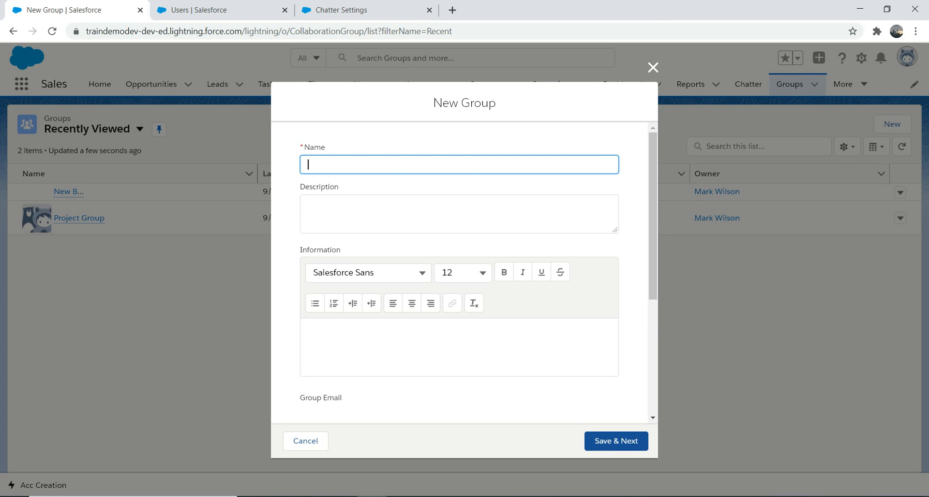
pyautogui.write('Secret beer')
pyautogui.press('BackSpace')
pyautogui.press('BackSpace')
pyautogui.press('BackSpace')
pyautogui.press('BackSpace')
pyautogui.press('BackSpace')
pyautogui.press('BackSpace')
pyautogui.press('BackSpace')
pyautogui.press('BackSpace')
pyautogui.press('BackSpace')
pyautogui.press('BackSpace')
pyautogui.press('BackSpace')
pyautogui.press('BackSpace')
pyautogui.write('iNTERNA')
pyautogui.press('BackSpace')
pyautogui.press('BackSpace')
pyautogui.press('BackSpace')
pyautogui.press('BackSpace')
pyautogui.press('BackSpace')
pyautogui.press('BackSpace')
pyautogui.press('BackSpace')
pyautogui.write('Internal Meeting')
# Set the group's access type to Private and save it.
pyautogui.scroll(-4, 459, 271)
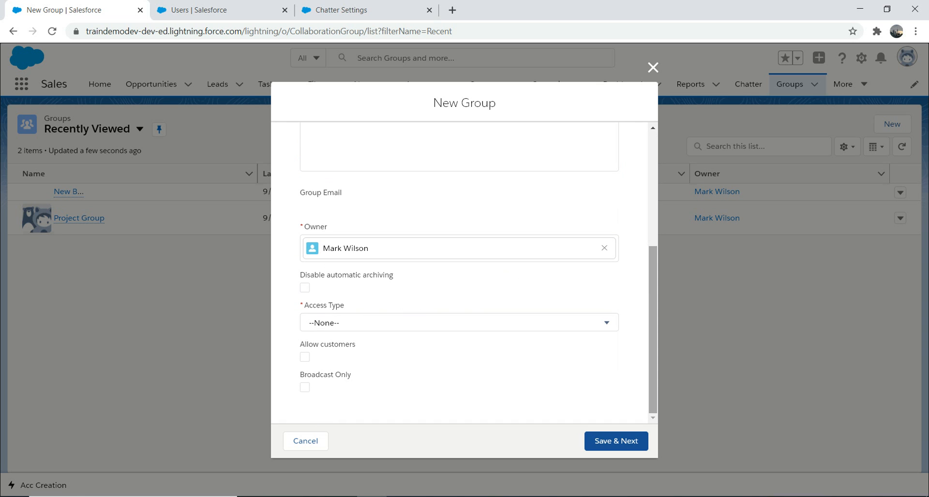
pyautogui.click(459, 323)
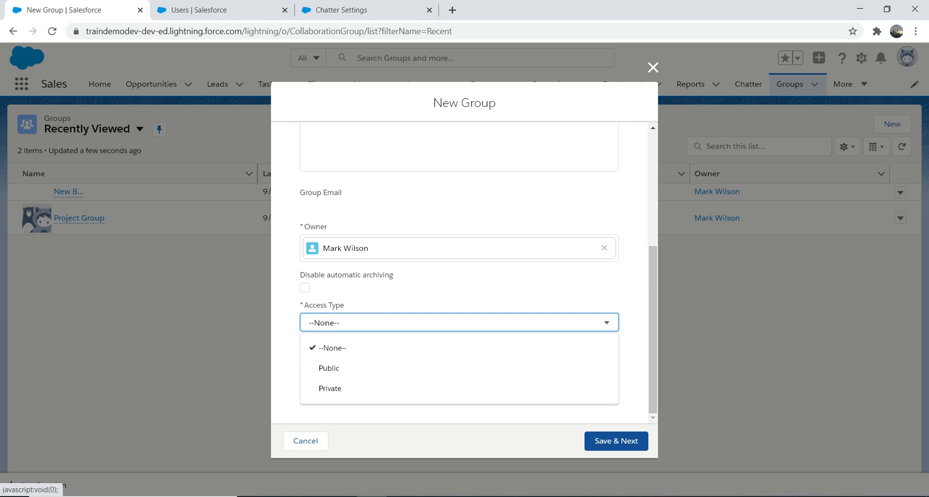
pyautogui.click(459, 388)
pyautogui.click(616, 441)
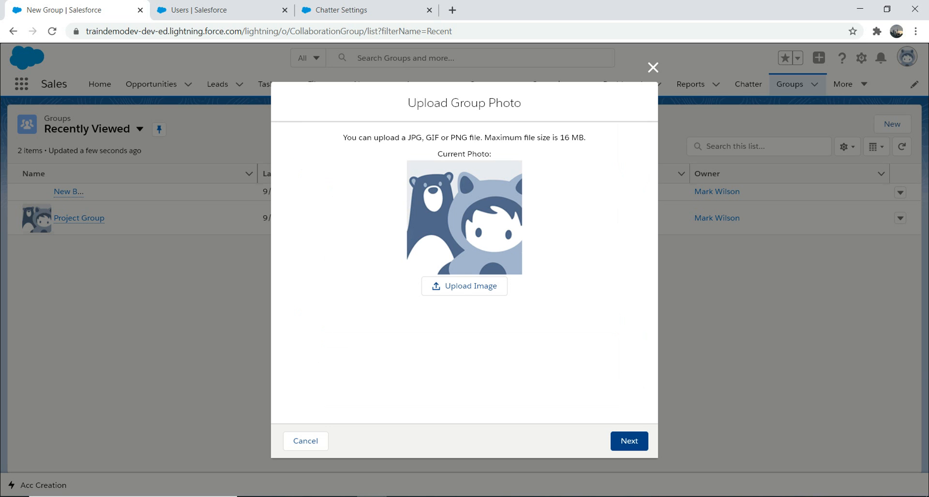
# Skip the photo upload for the Internal Meeting group and finish creating it.
pyautogui.click(629, 441)
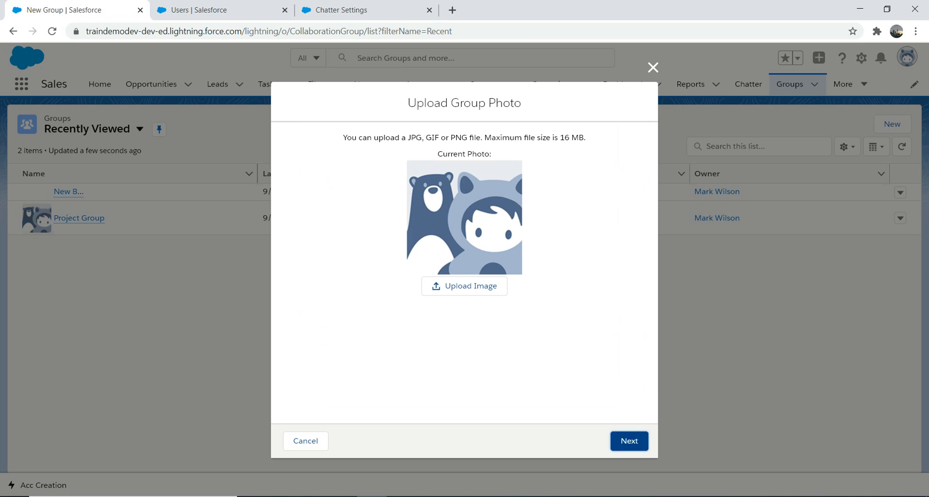
pyautogui.click(628, 441)
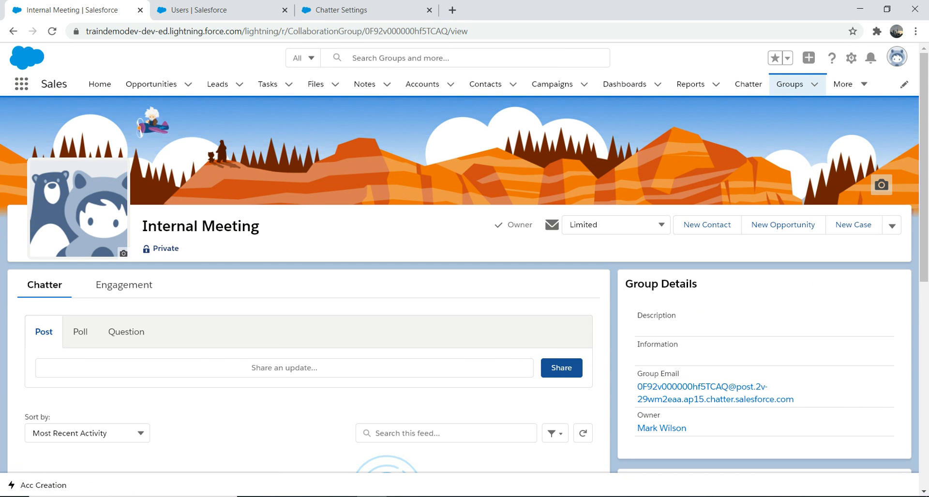
# Switch to the Users list in Setup and log in as the Test user.
pyautogui.click(194, 9)
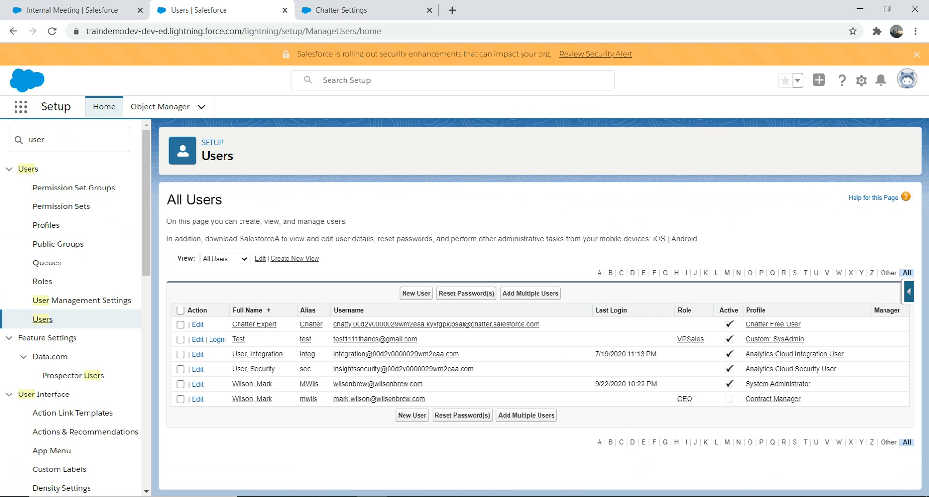
pyautogui.click(217, 339)
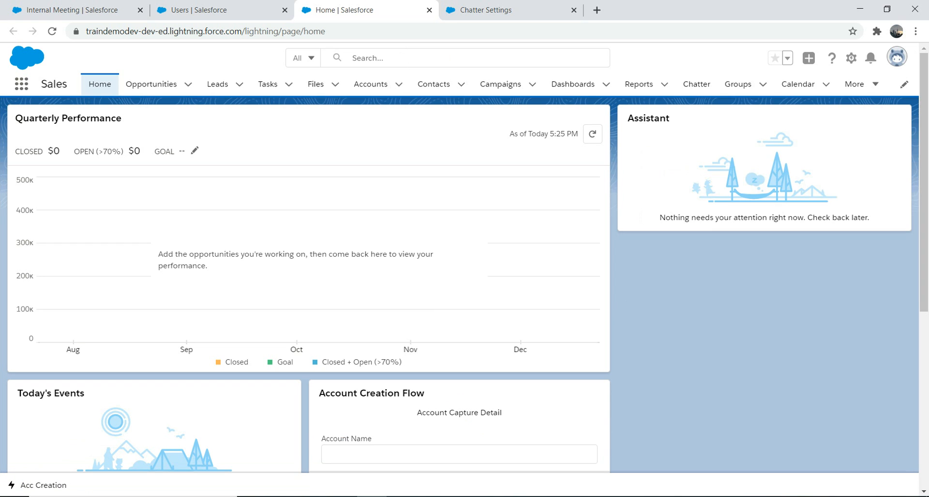
# Open the New Beer Lager group from the Active Groups list view and join it.
pyautogui.click(22, 84)
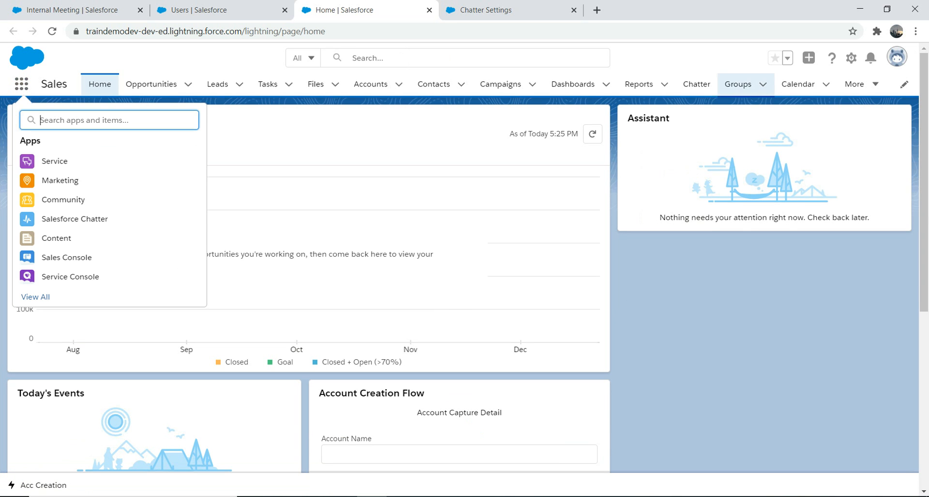
pyautogui.click(738, 84)
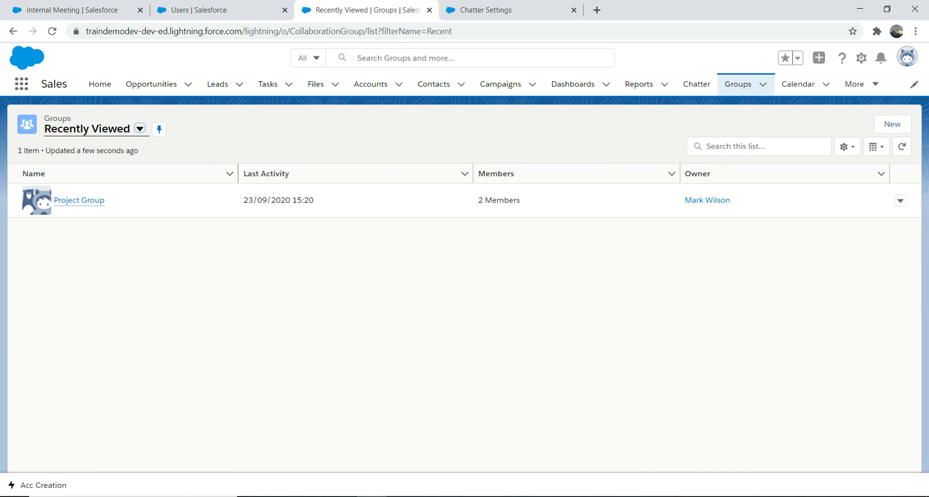
pyautogui.click(139, 128)
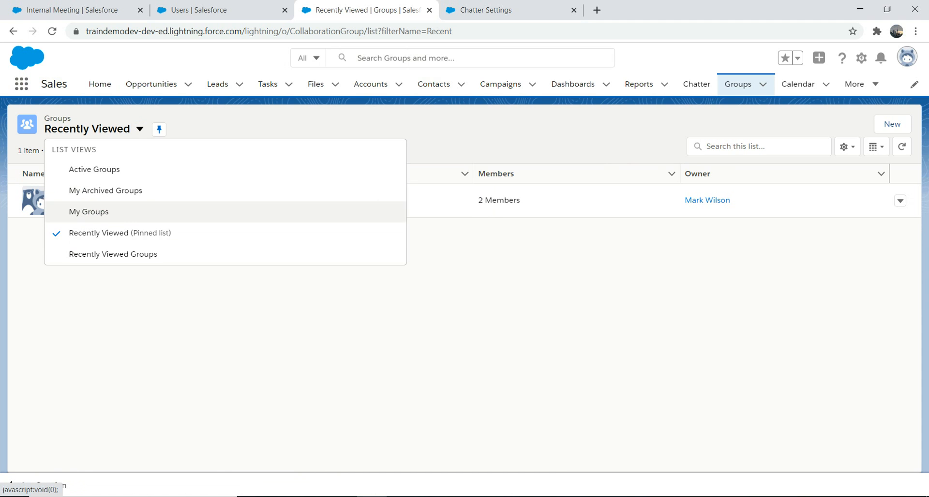
pyautogui.click(94, 169)
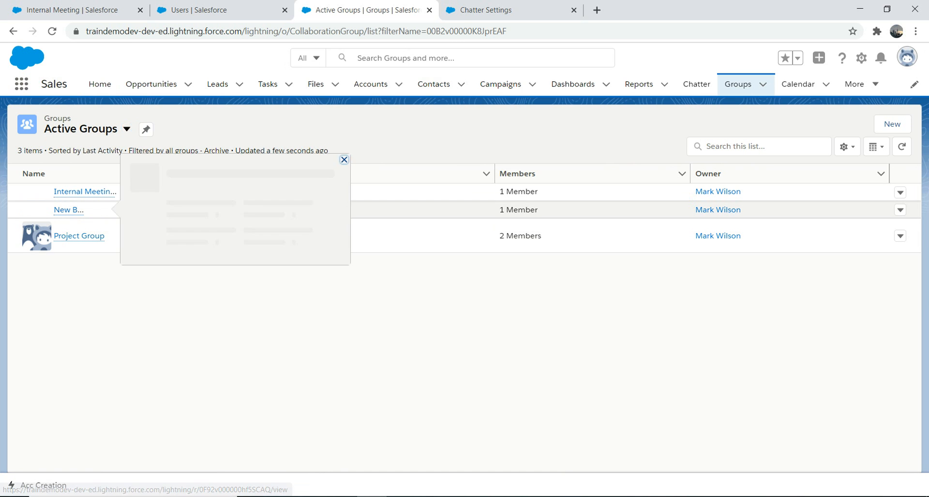
pyautogui.click(68, 210)
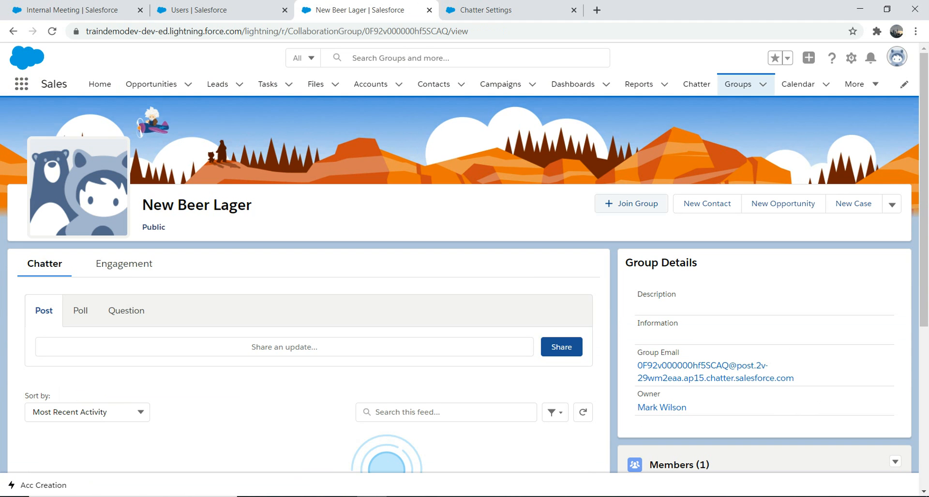
pyautogui.click(631, 204)
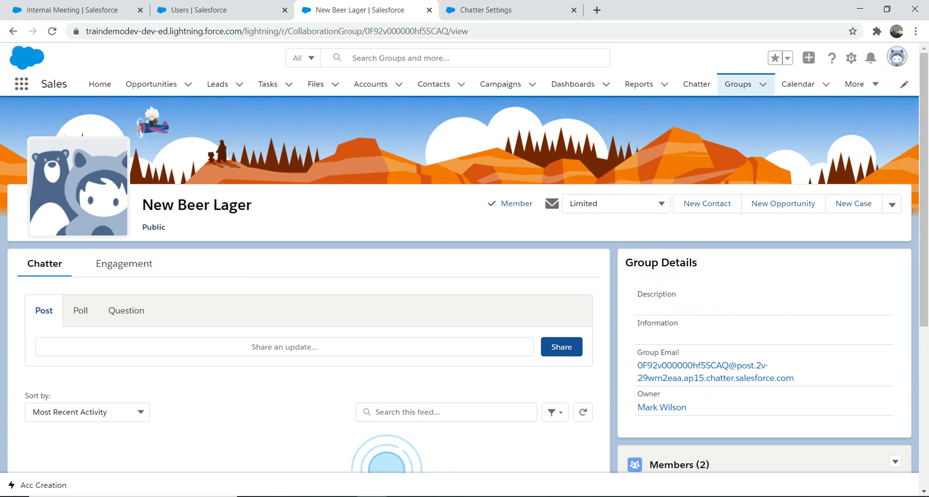
# Share the post Hi in the New Beer Lager group feed.
pyautogui.click(294, 347)
pyautogui.write('Welcome')
pyautogui.press('BackSpace')
pyautogui.press('BackSpace')
pyautogui.press('BackSpace')
pyautogui.press('BackSpace')
pyautogui.press('BackSpace')
pyautogui.press('BackSpace')
pyautogui.press('BackSpace')
pyautogui.write('Hi')
pyautogui.click(547, 460)
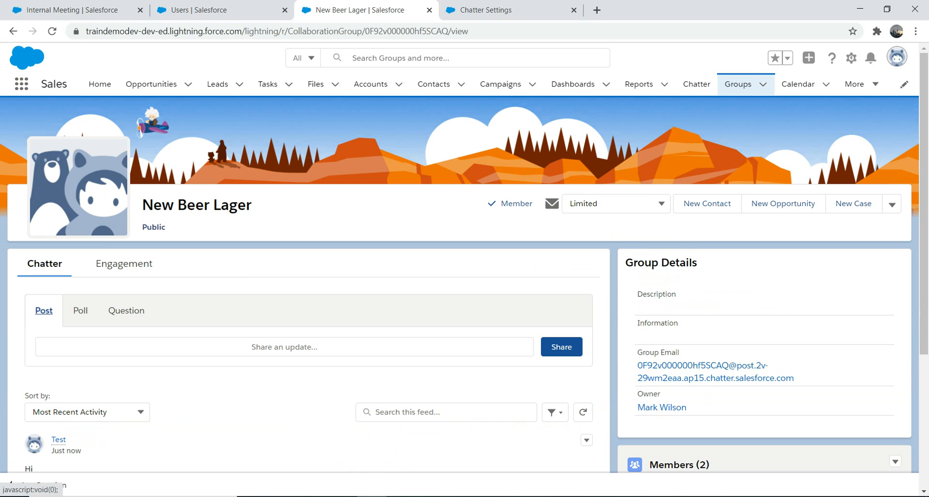
# Look through the Poll and Question publisher options before returning to Post.
pyautogui.click(80, 311)
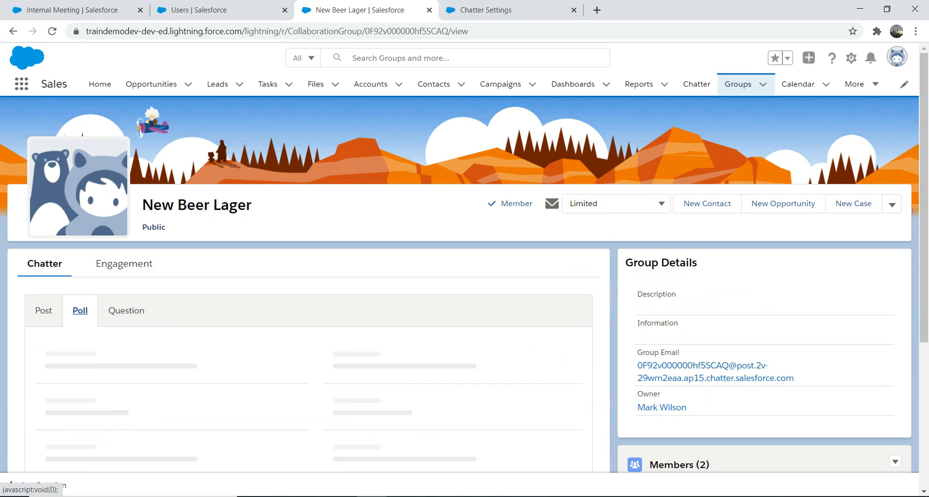
pyautogui.click(126, 311)
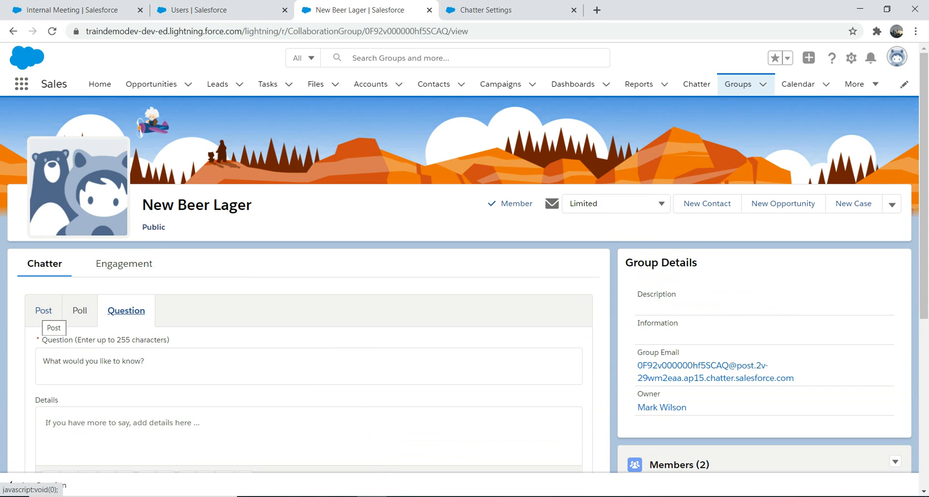
pyautogui.click(44, 311)
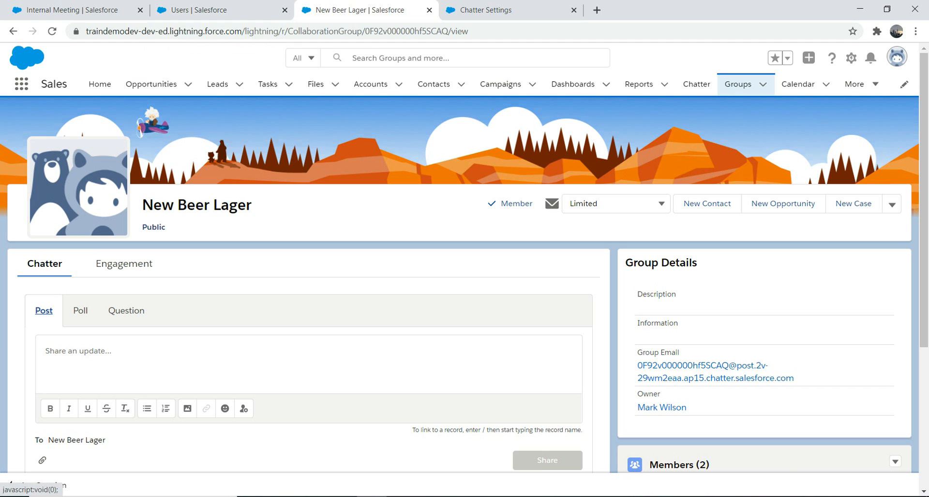
# Open the private Internal Meeting group from the Active Groups list view and ask to join it.
pyautogui.click(738, 83)
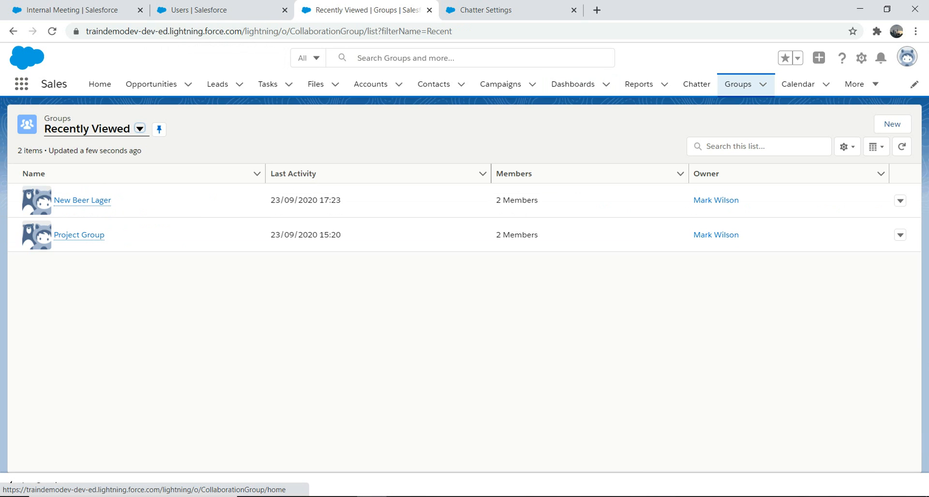
pyautogui.click(140, 128)
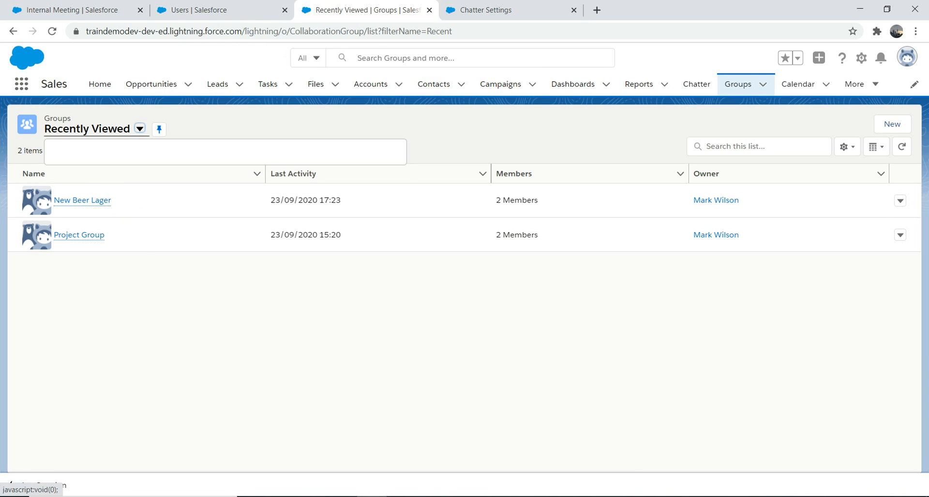
pyautogui.click(94, 168)
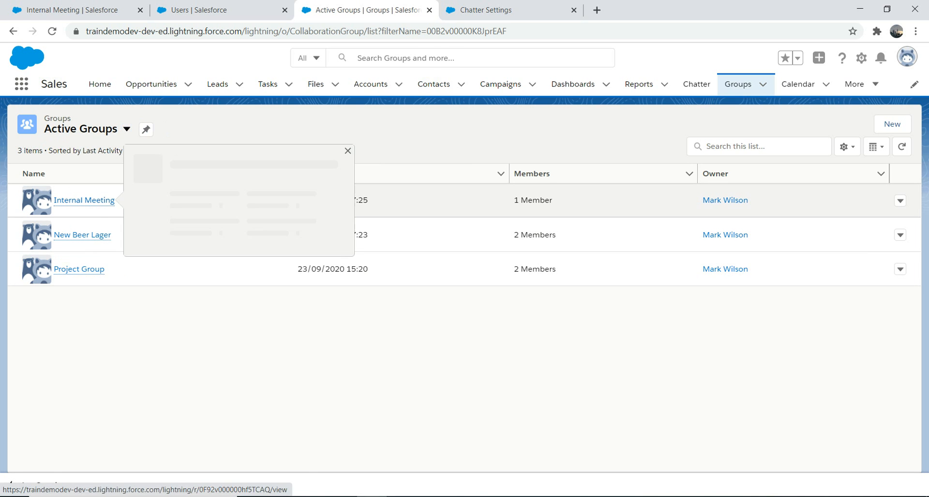
pyautogui.click(83, 200)
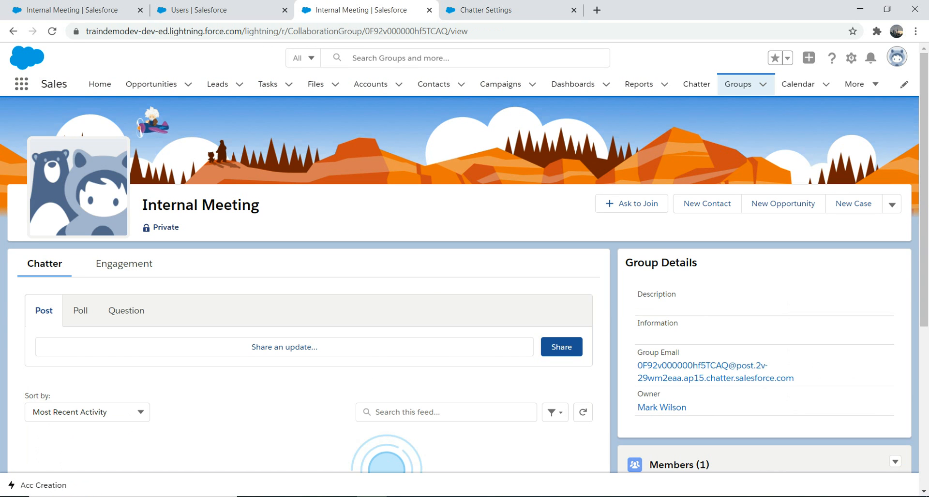
pyautogui.click(300, 353)
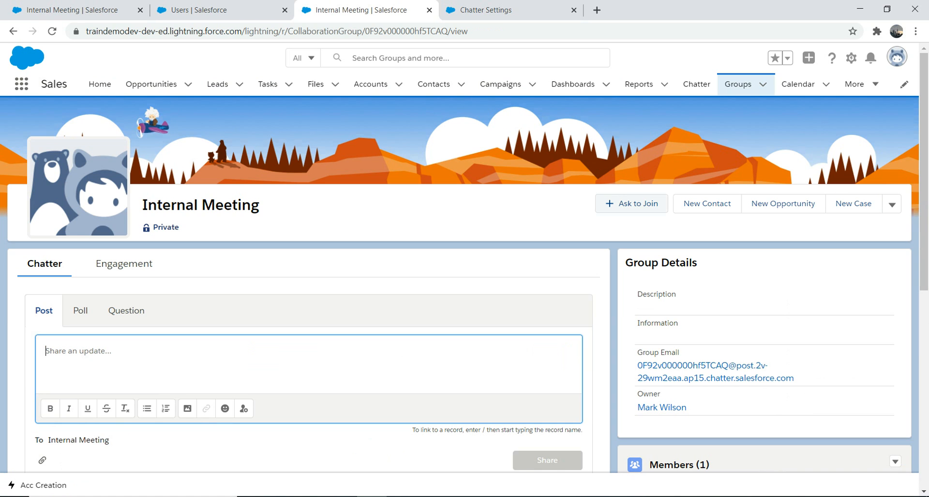
pyautogui.click(635, 205)
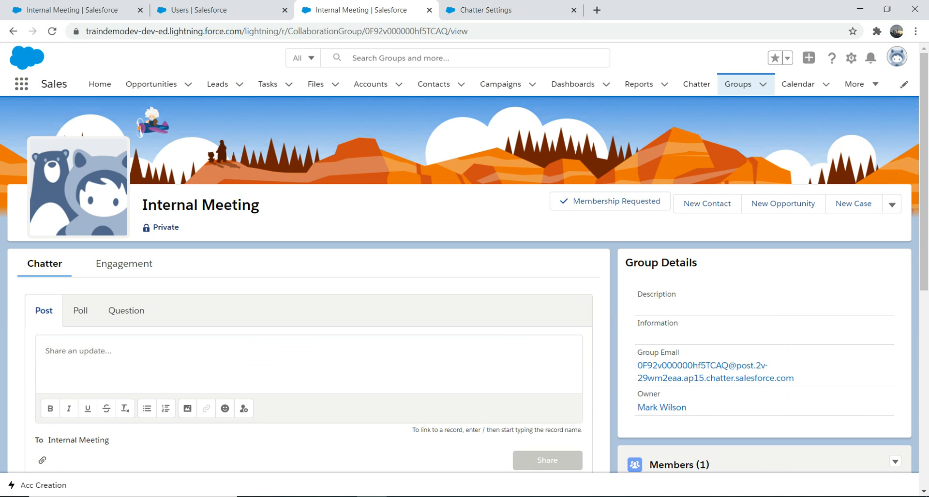
# Share the post test in the Internal Meeting group feed.
pyautogui.click(87, 356)
pyautogui.write('test')
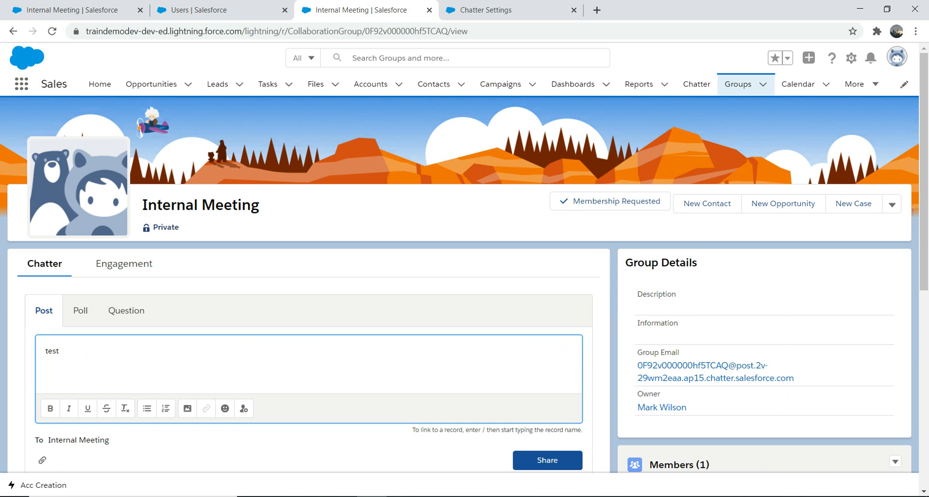
pyautogui.click(547, 460)
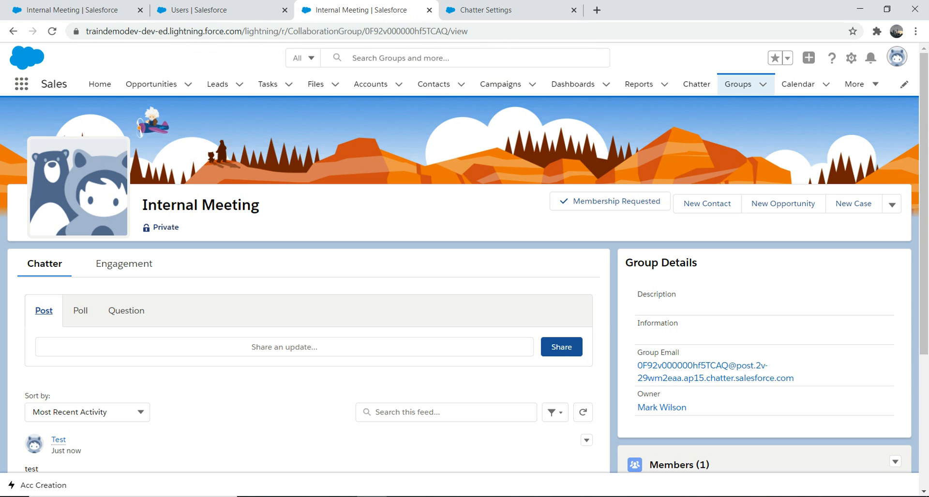
# Log out of the Test user and reload the Internal Meeting group page in the admin tab.
pyautogui.click(896, 57)
pyautogui.click(788, 120)
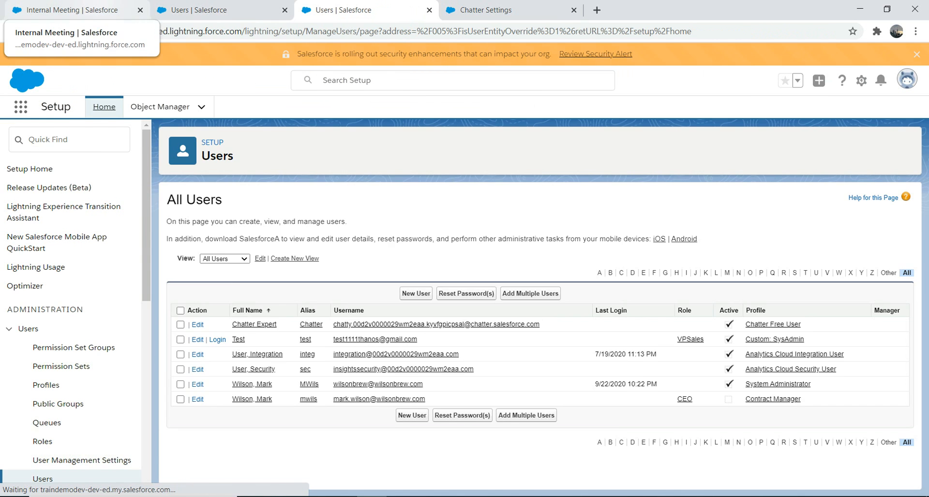
pyautogui.click(73, 10)
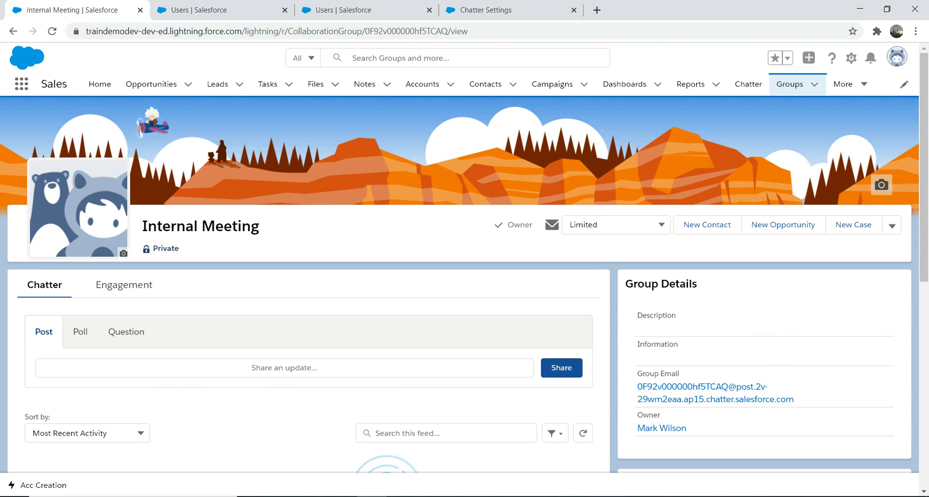
pyautogui.hotkey('ctrl', 'l')
pyautogui.press('Return')
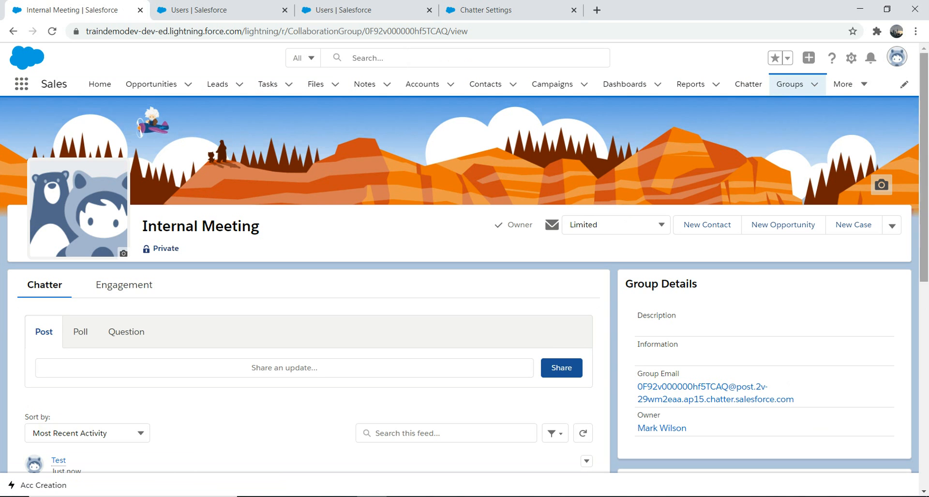
# Reopen the Internal Meeting group and accept the pending membership request from Test.
pyautogui.moveTo(923, 155)
pyautogui.mouseDown()
pyautogui.moveTo(924, 251)
pyautogui.moveTo(923, 167)
pyautogui.mouseUp()
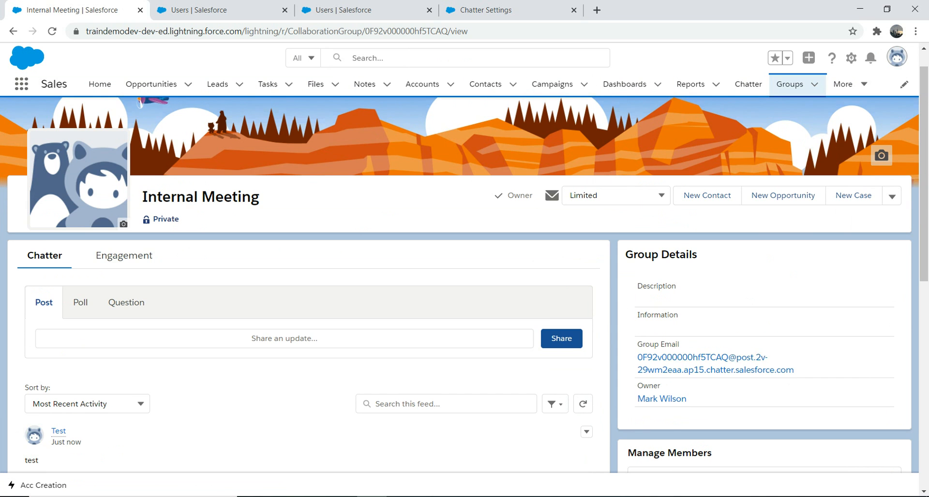
pyautogui.click(789, 84)
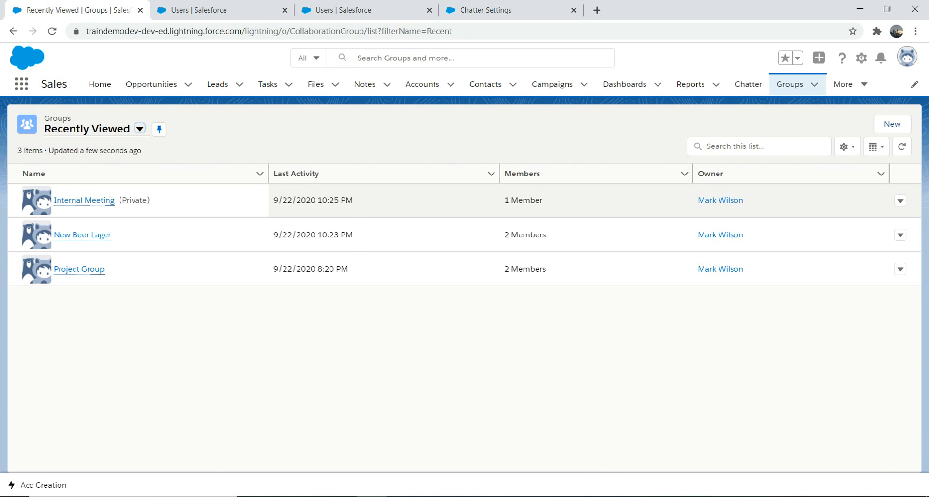
pyautogui.click(53, 199)
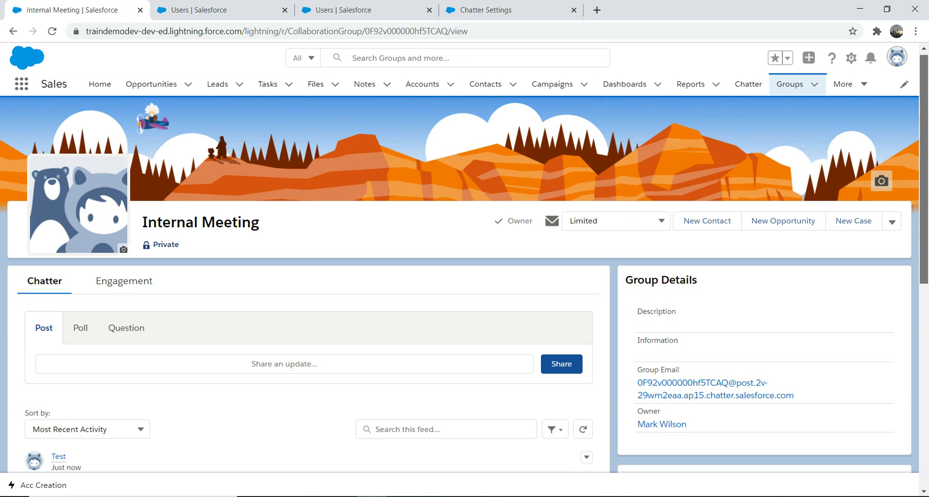
pyautogui.scroll(-3, 464, 285)
pyautogui.scroll(-2, 465, 285)
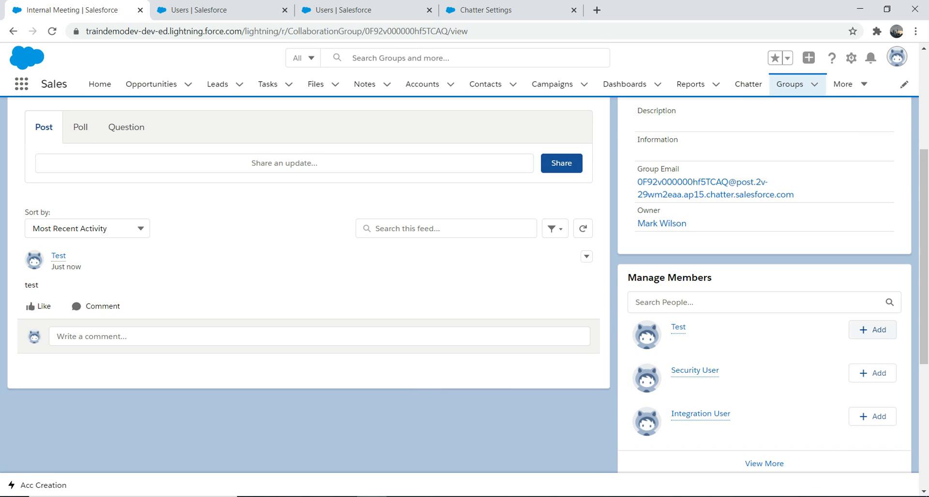
pyautogui.scroll(-5, 465, 286)
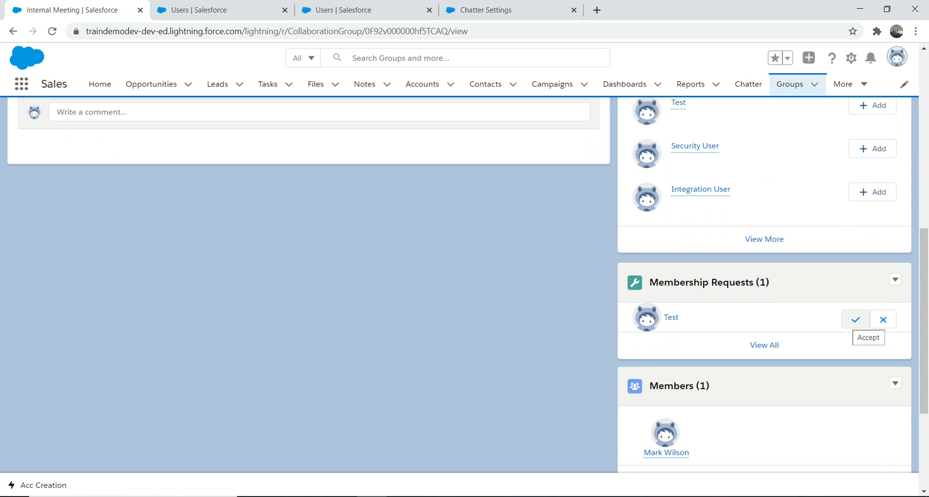
pyautogui.click(856, 319)
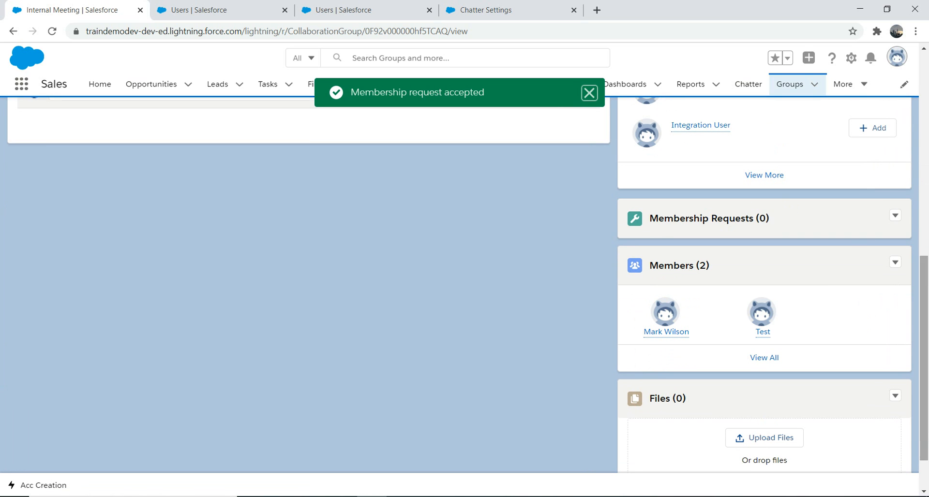
# Open Setup for the current app in a new tab.
pyautogui.scroll(3, 464, 290)
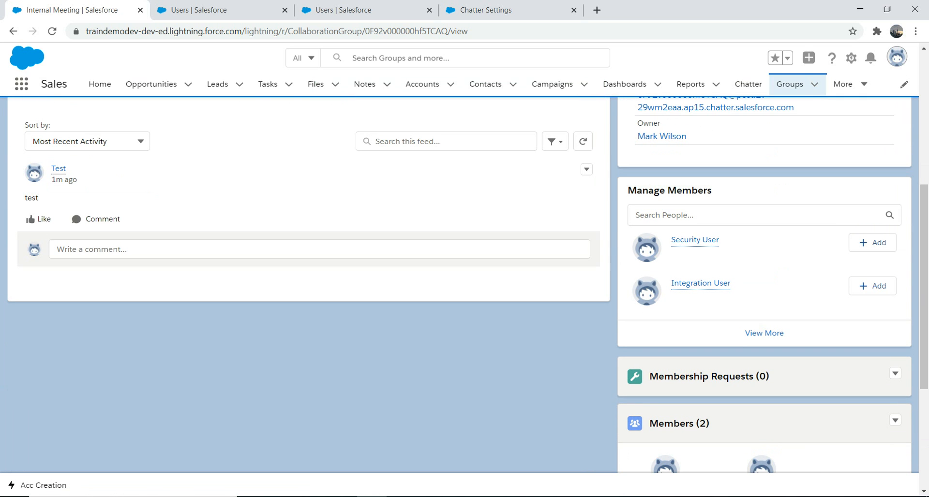
pyautogui.scroll(6, 465, 285)
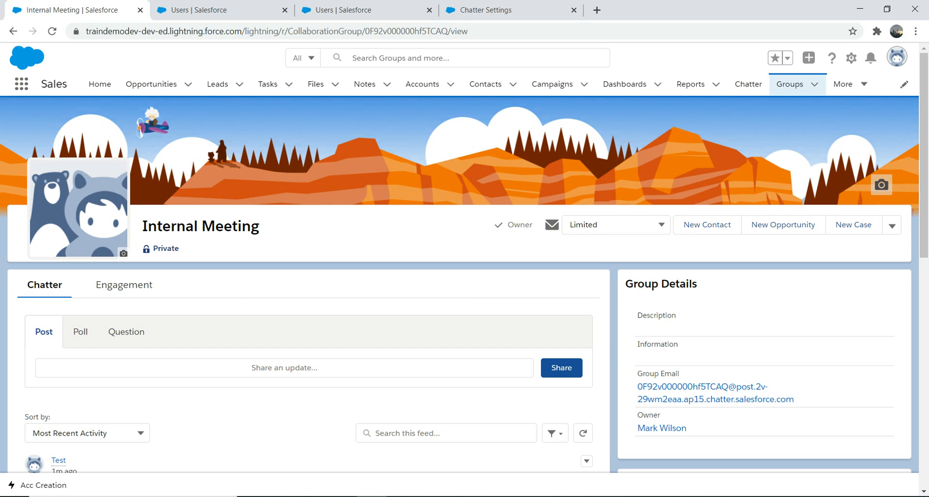
pyautogui.click(851, 57)
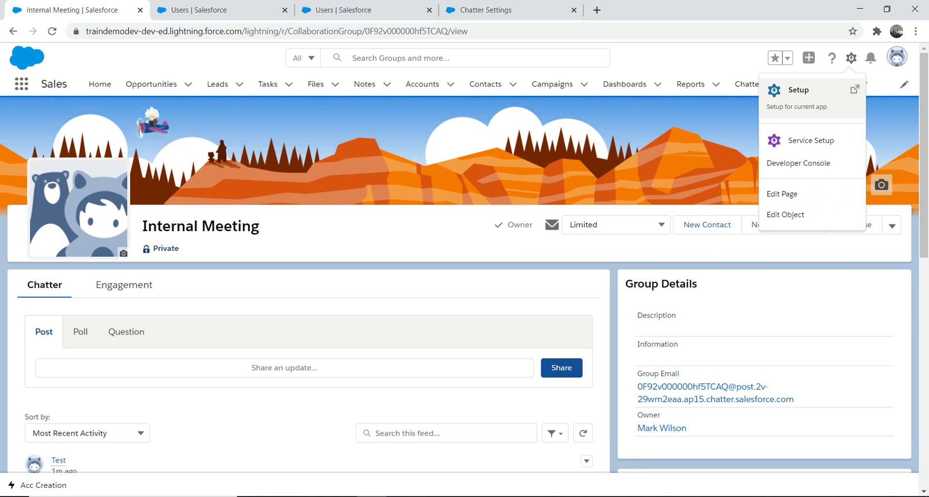
pyautogui.click(798, 90)
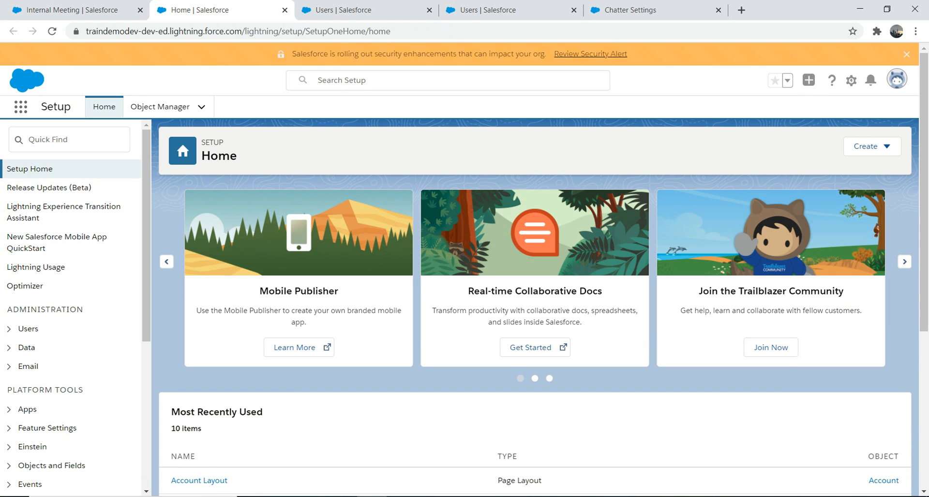
# Open Feed Tracking settings and enable tracking of the Phone field for Contacts, then save.
pyautogui.write('feed')
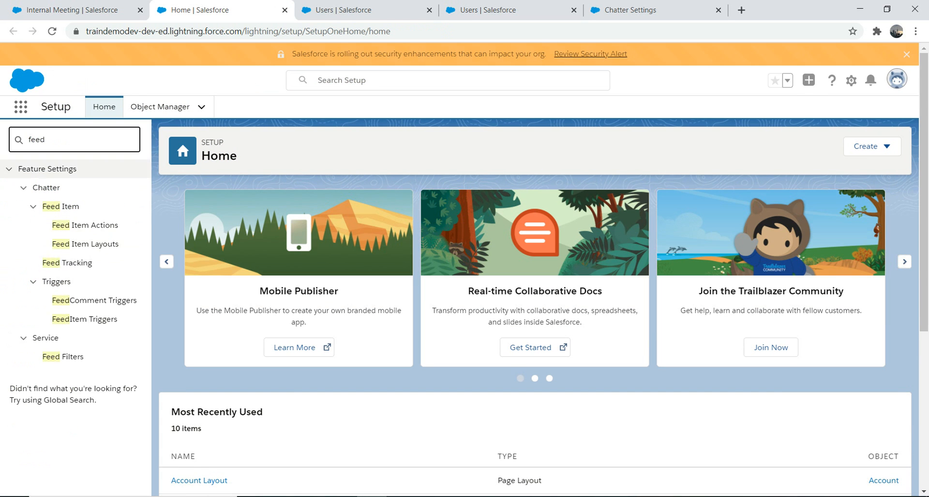
pyautogui.click(66, 263)
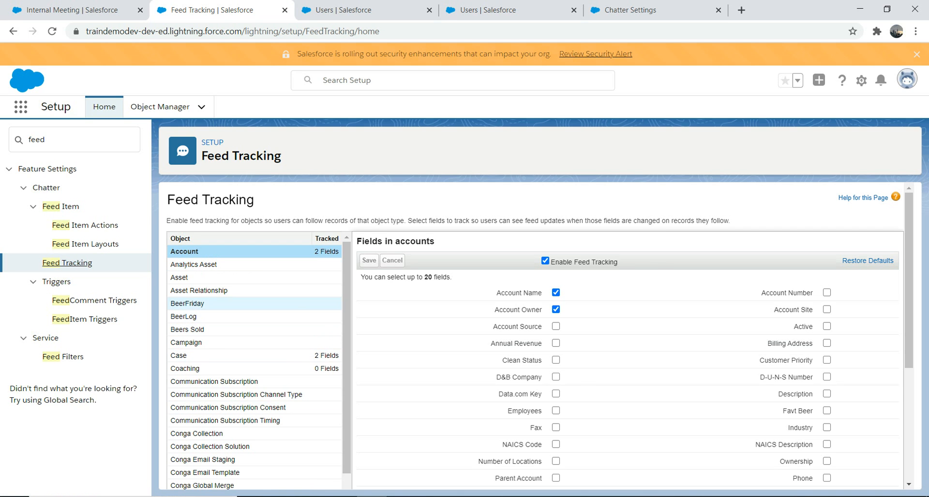
pyautogui.scroll(-2, 218, 304)
pyautogui.scroll(-3, 217, 360)
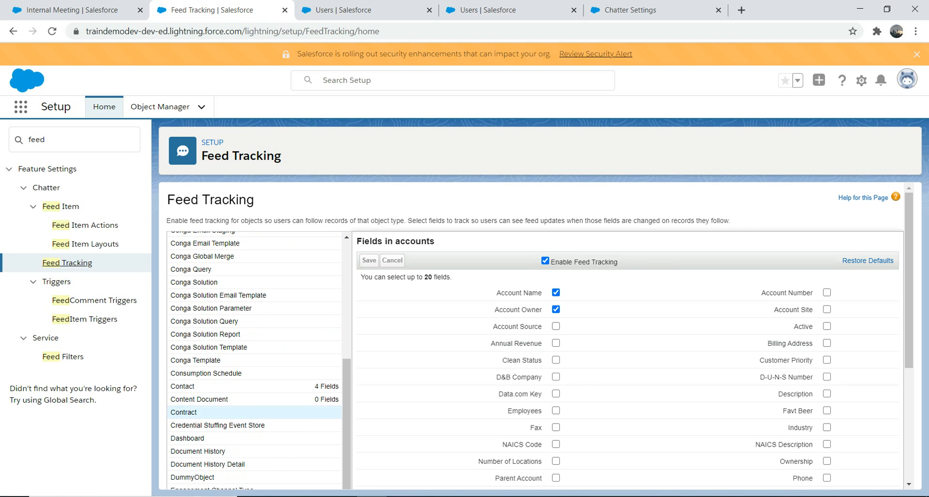
pyautogui.click(194, 386)
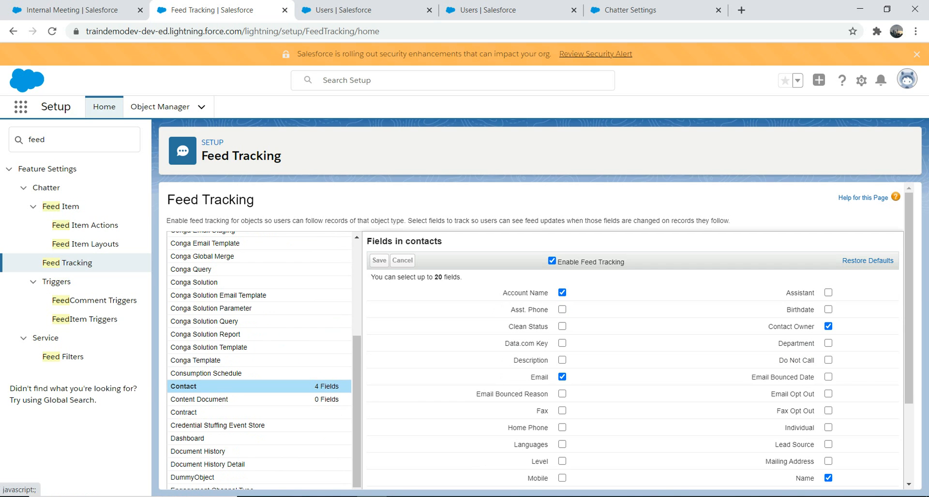
pyautogui.scroll(-2, 532, 339)
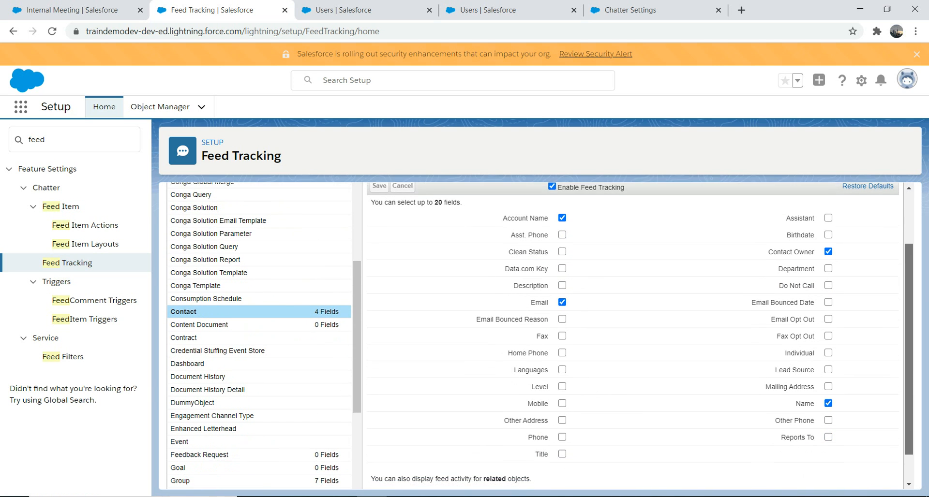
pyautogui.click(562, 437)
pyautogui.scroll(2, 540, 335)
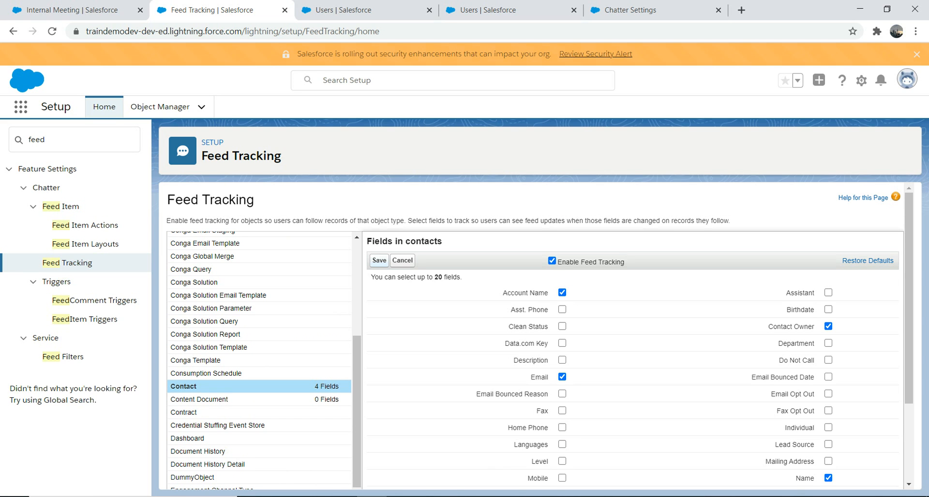
pyautogui.click(379, 260)
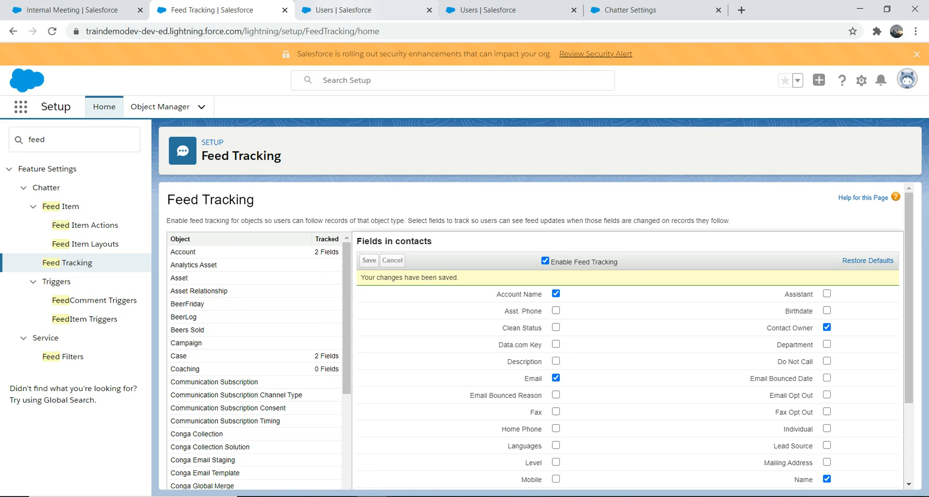
# Open the Users list in Setup and log in as the Test user.
pyautogui.click(73, 139)
pyautogui.hotkey('ctrl', 'a')
pyautogui.write('user')
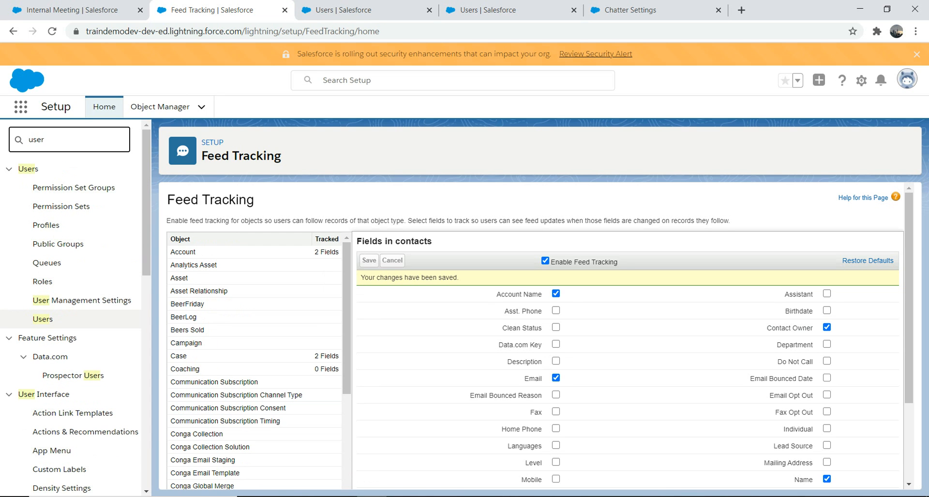
pyautogui.click(43, 319)
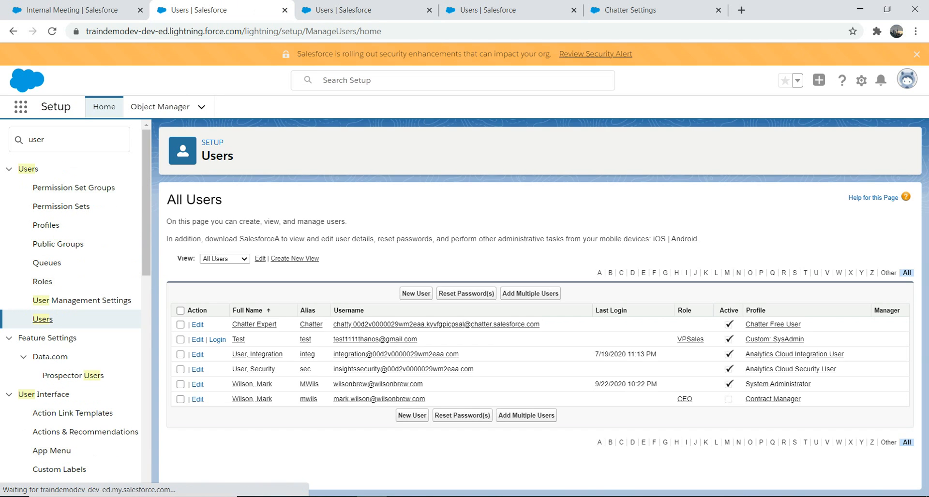
pyautogui.click(217, 340)
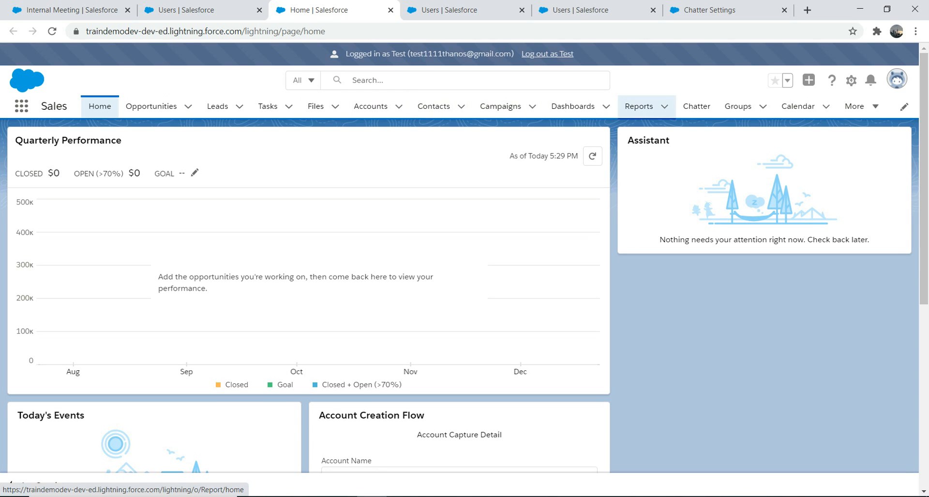
# Open the GB Pubs contact from All Contacts and view its Chatter feed.
pyautogui.click(434, 106)
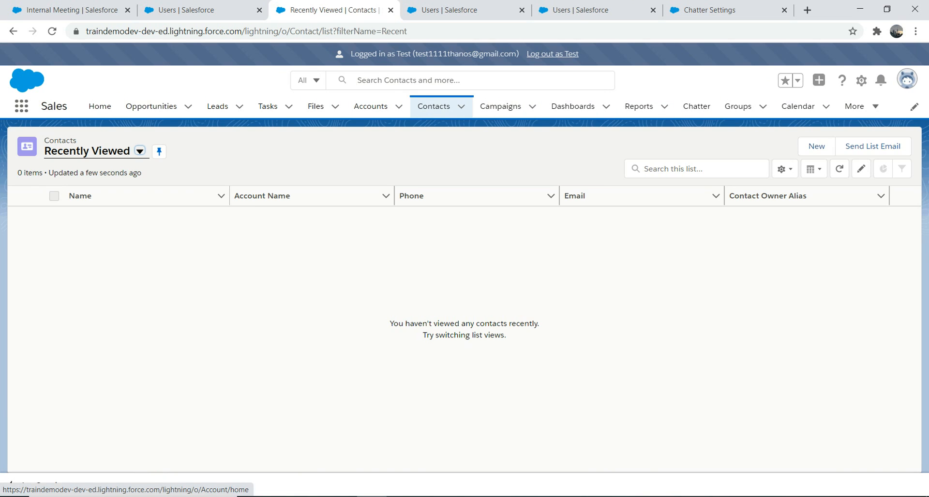
pyautogui.click(139, 152)
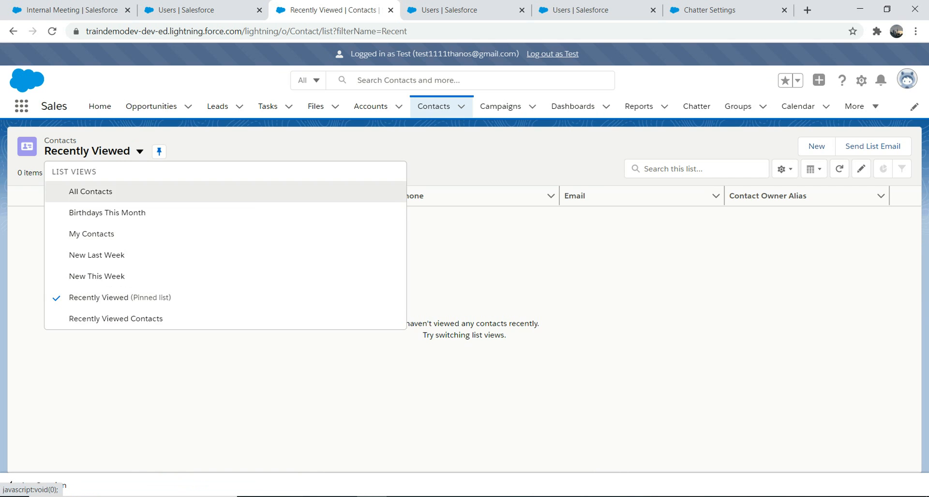
pyautogui.click(90, 191)
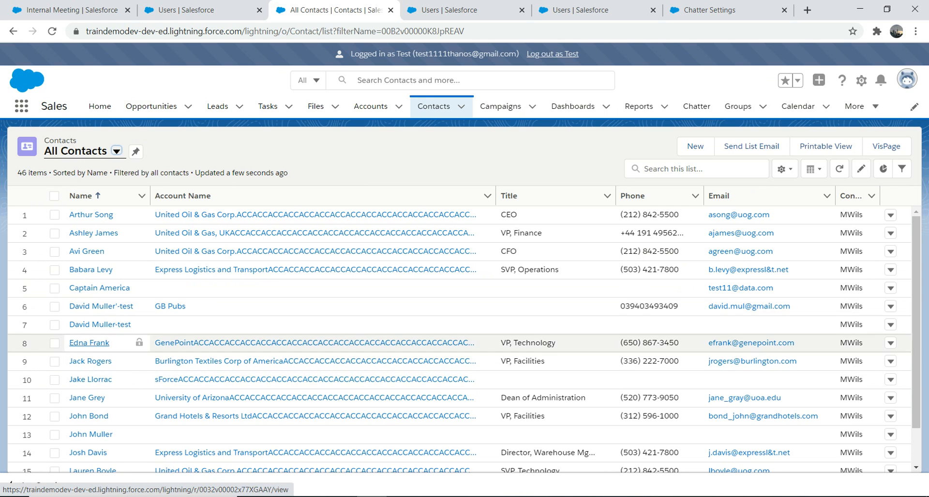
pyautogui.click(101, 306)
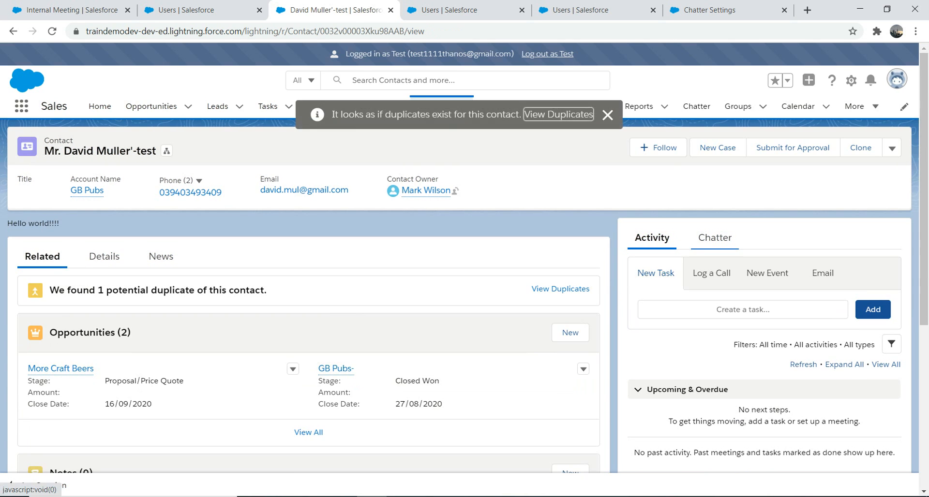
pyautogui.click(714, 237)
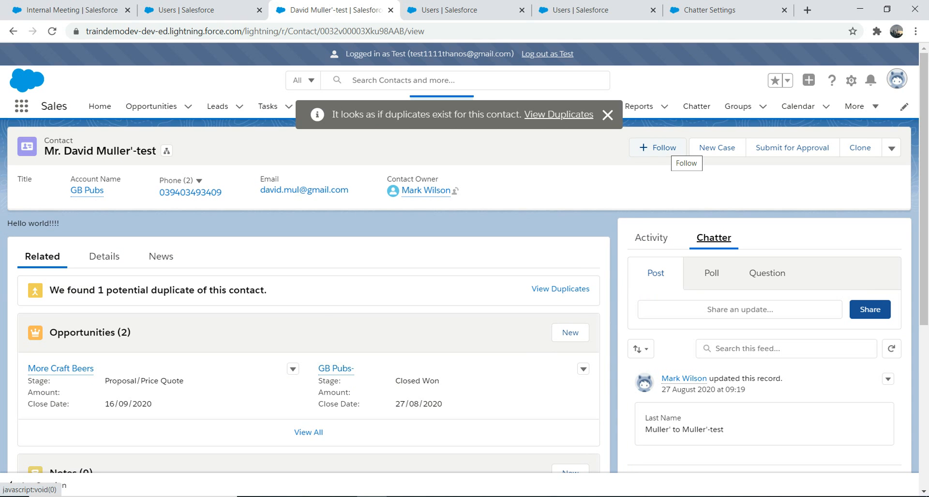
pyautogui.click(608, 114)
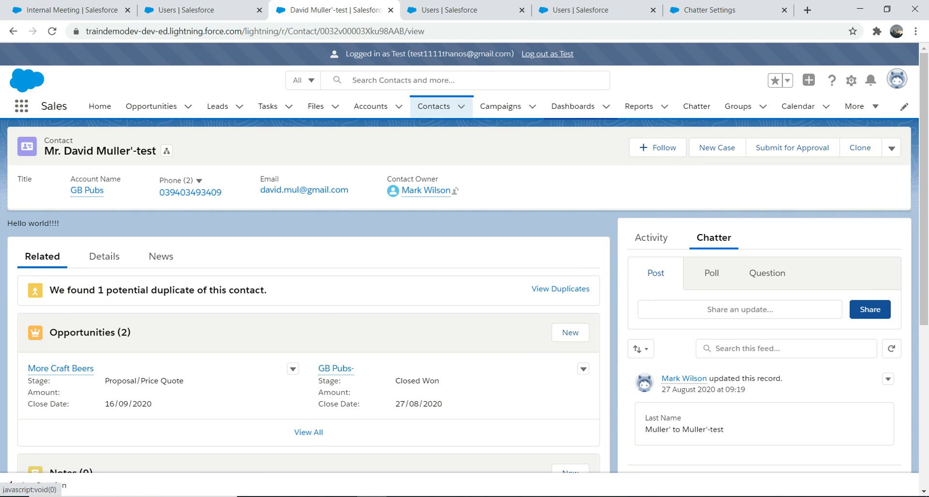
# Open the recently viewed contact record without an account and log out as the Test user.
pyautogui.click(434, 106)
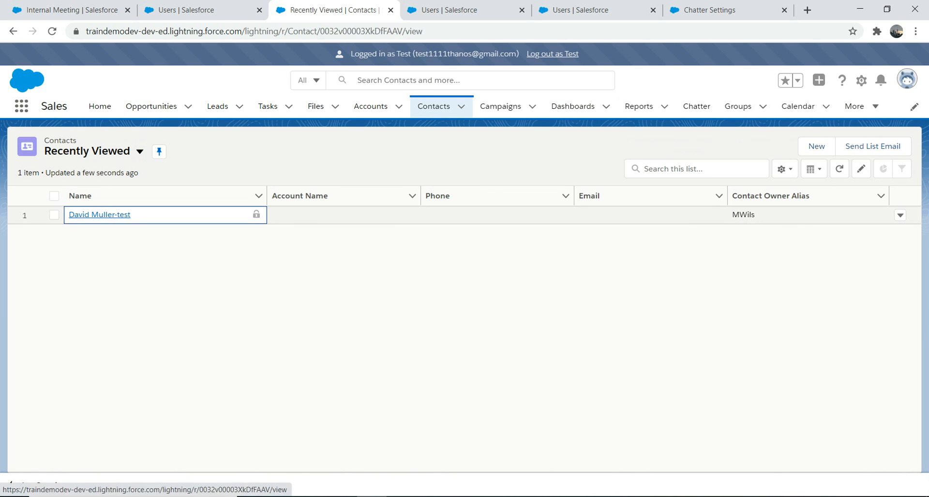
pyautogui.click(100, 214)
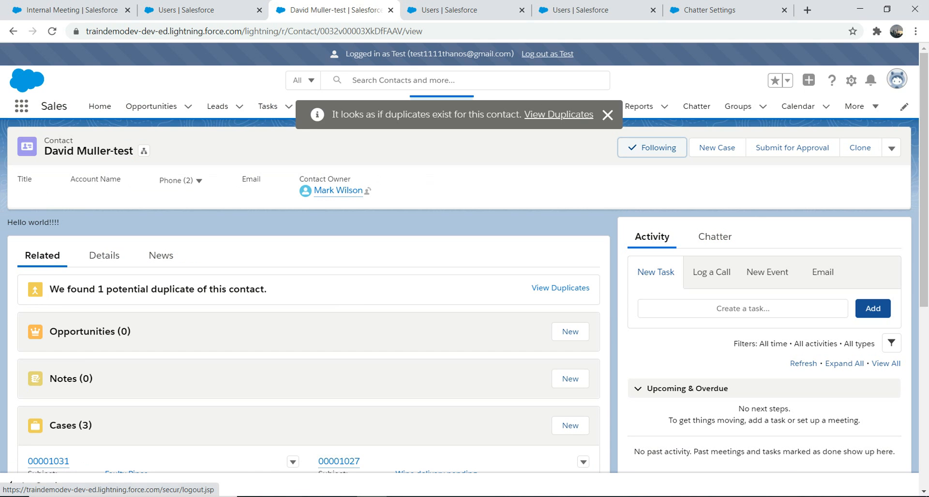
pyautogui.click(547, 54)
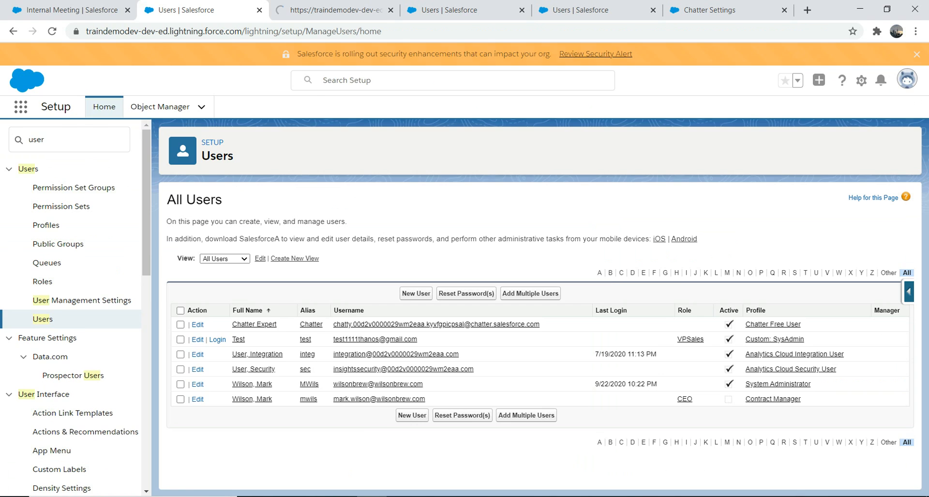
# Back in the admin tab, open the GB Pubs contact's details and append 1 to its phone number, then save.
pyautogui.click(72, 10)
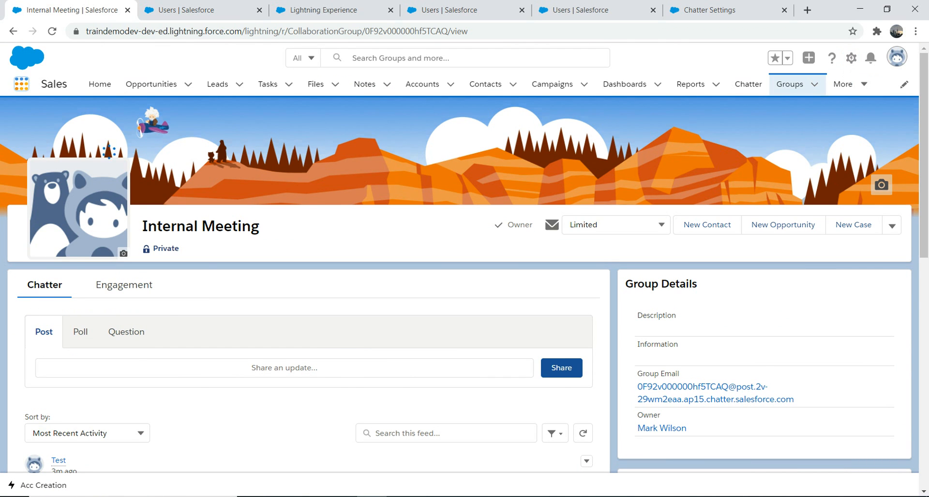
pyautogui.click(22, 84)
pyautogui.write('con')
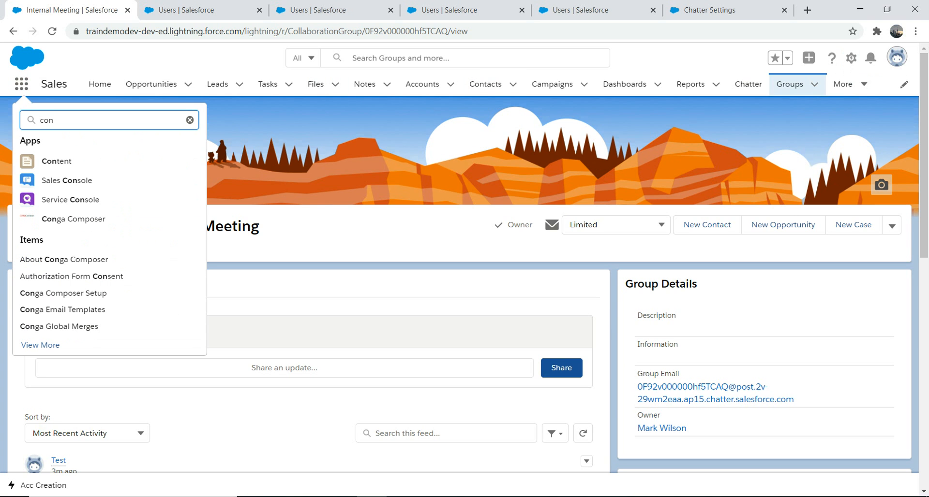
pyautogui.click(485, 84)
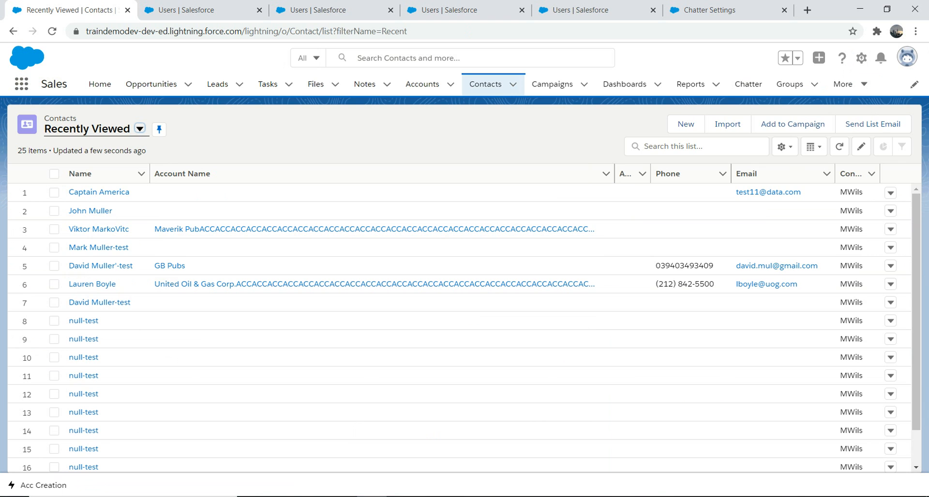
pyautogui.click(100, 266)
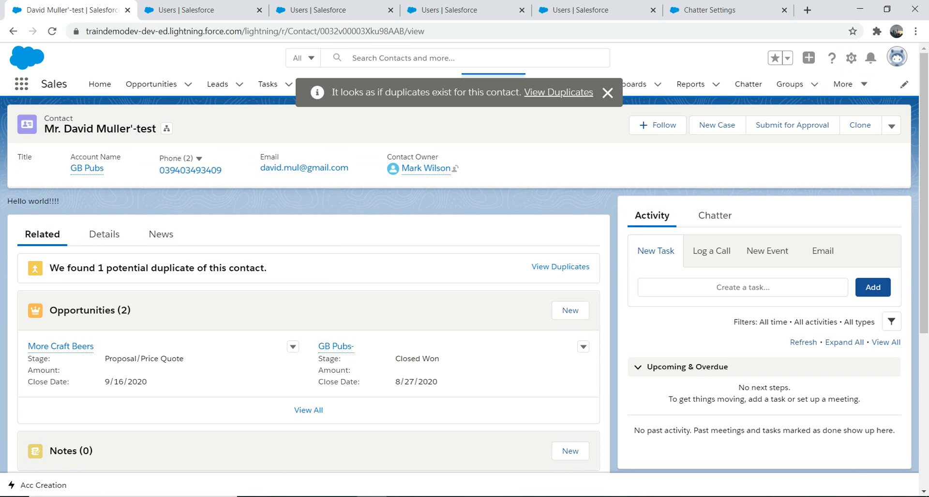
pyautogui.click(104, 234)
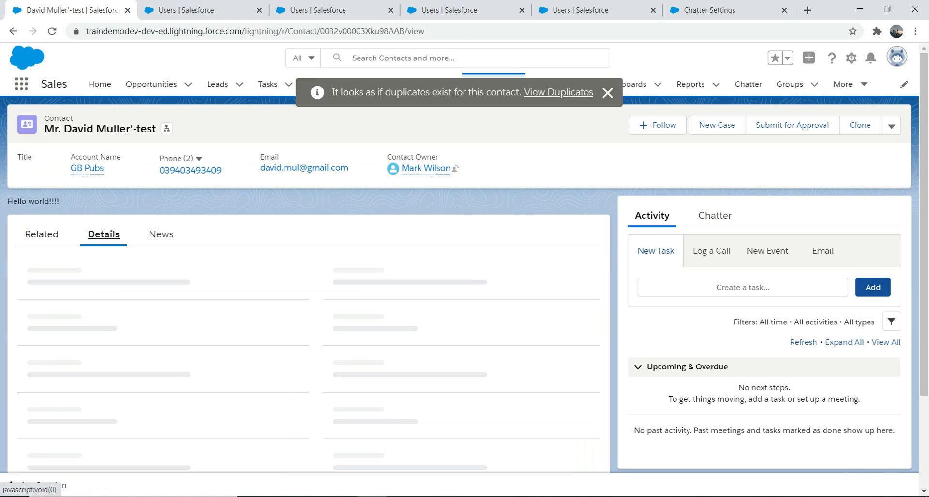
pyautogui.scroll(-3, 310, 290)
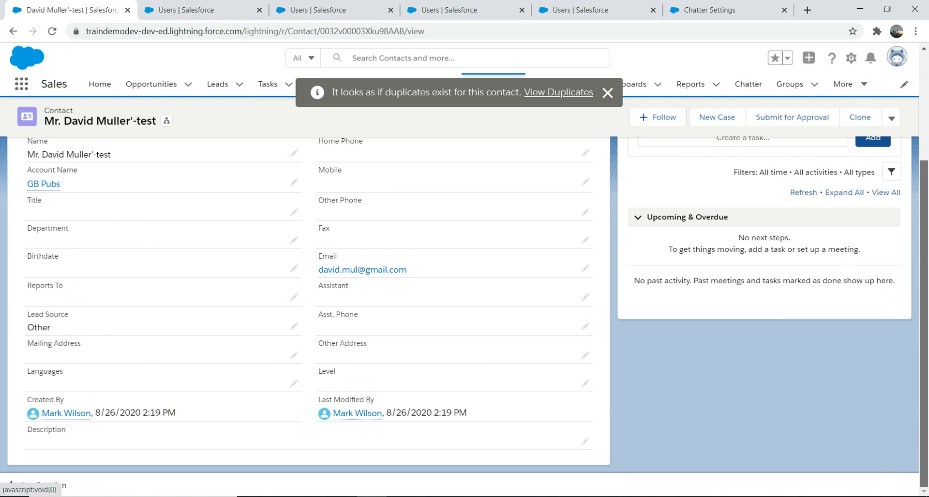
pyautogui.scroll(1, 310, 290)
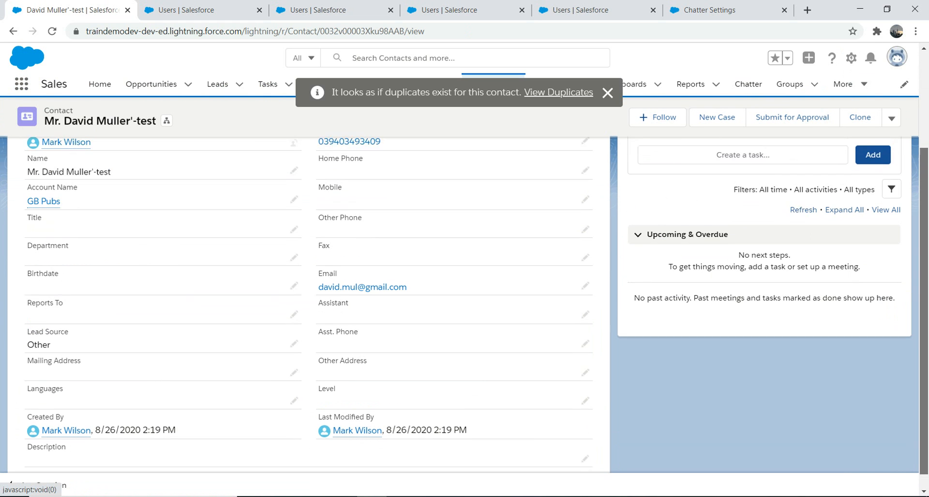
pyautogui.scroll(1, 310, 290)
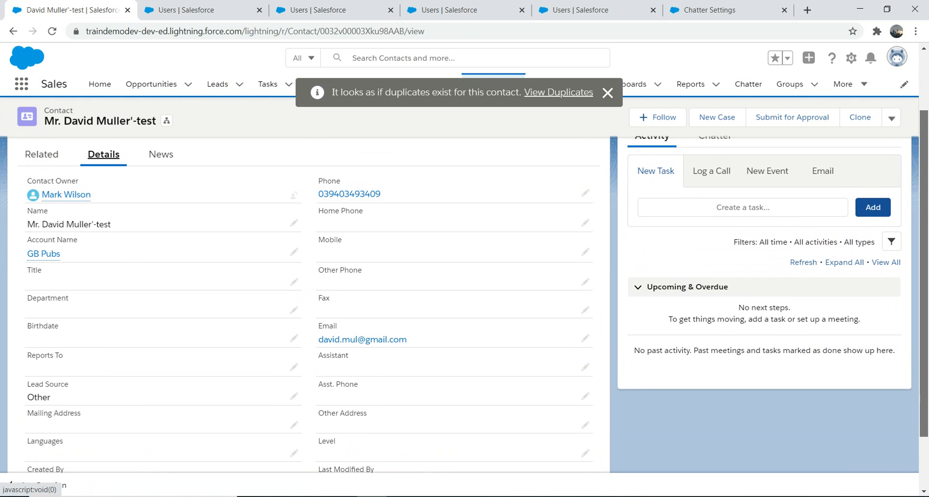
pyautogui.click(586, 200)
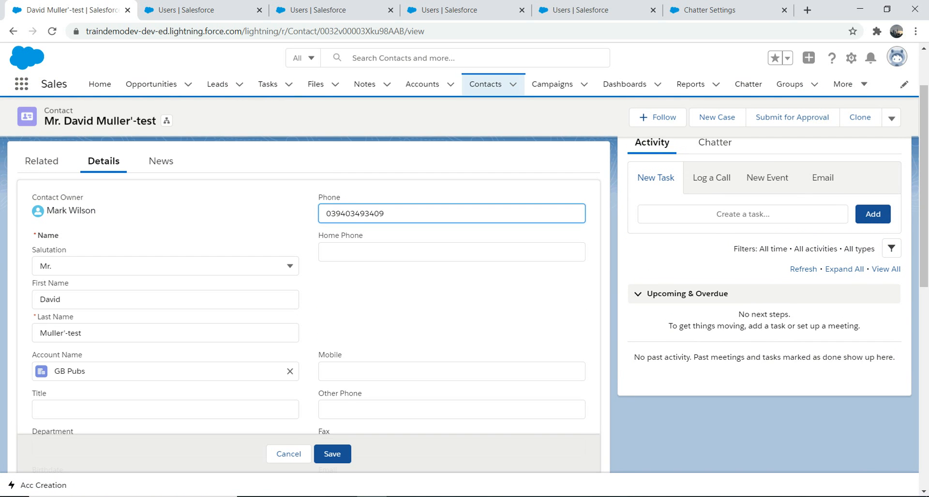
pyautogui.write('1')
pyautogui.click(333, 455)
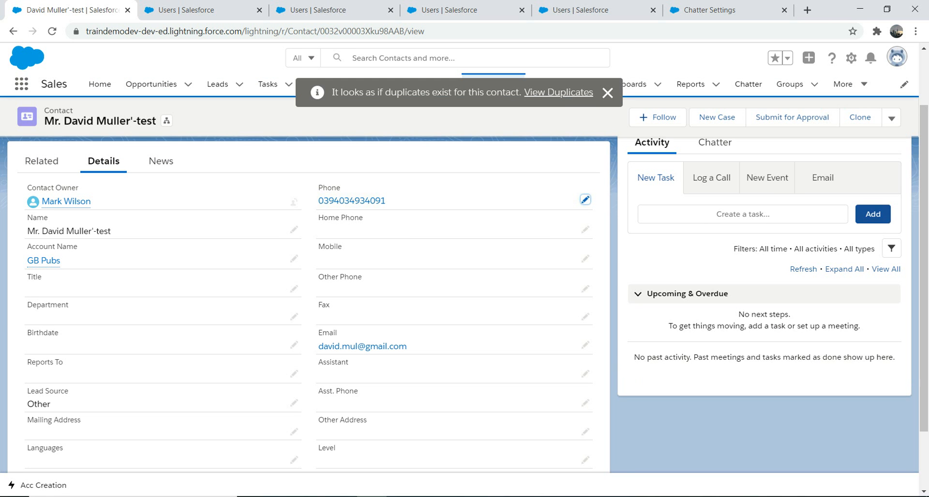
# Review the phone change in the contact's Chatter feed, then enter a fax number for the contact and save.
pyautogui.click(714, 142)
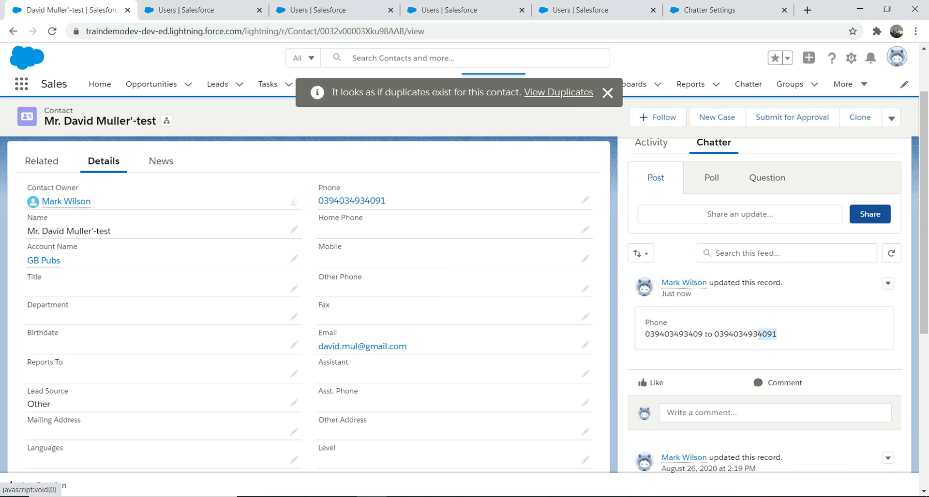
pyautogui.moveTo(645, 322); pyautogui.dragTo(777, 335)
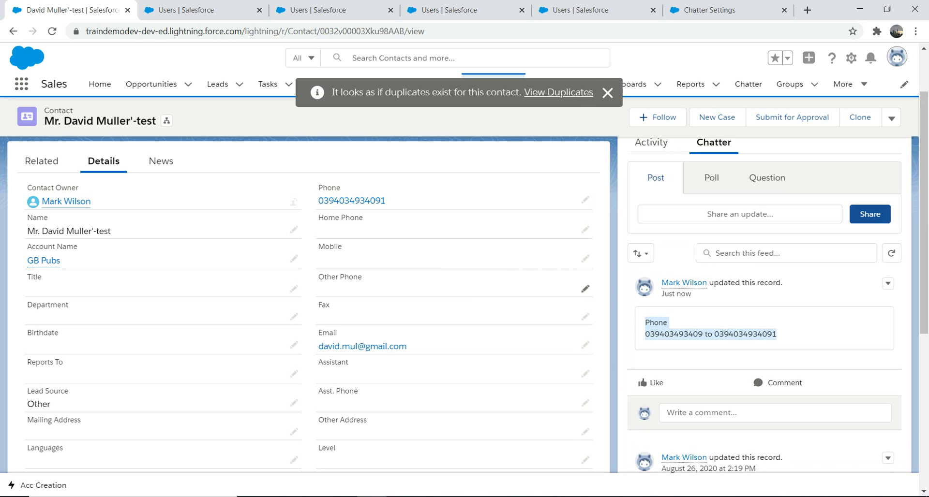
pyautogui.click(585, 317)
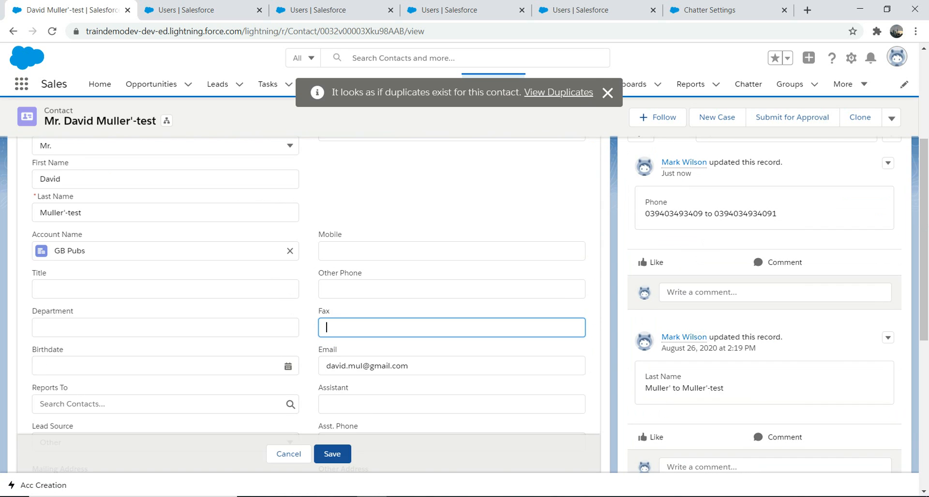
pyautogui.write('2-023-0923-092-30293')
pyautogui.press('Return')
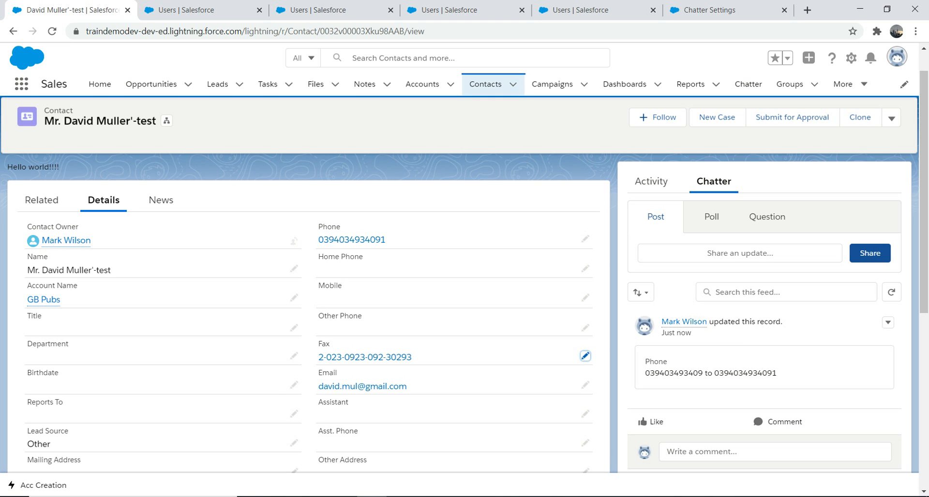
pyautogui.click(42, 200)
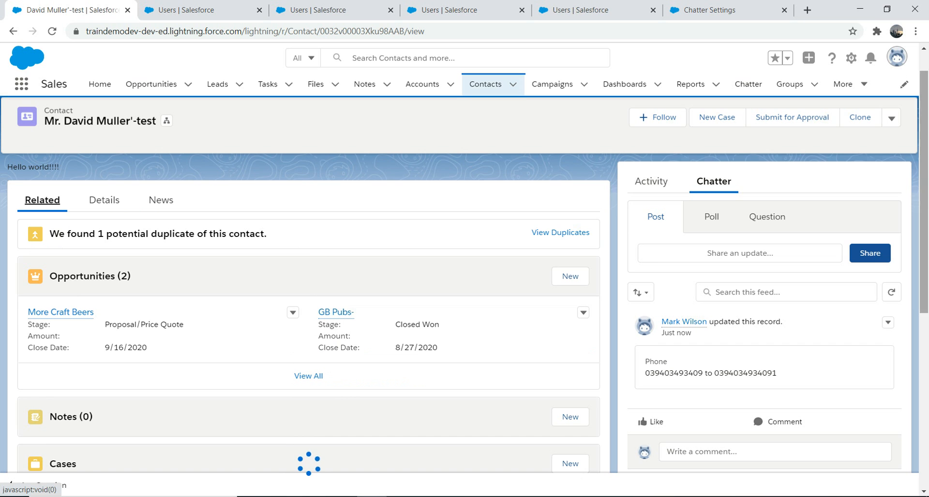
pyautogui.scroll(-5, 310, 290)
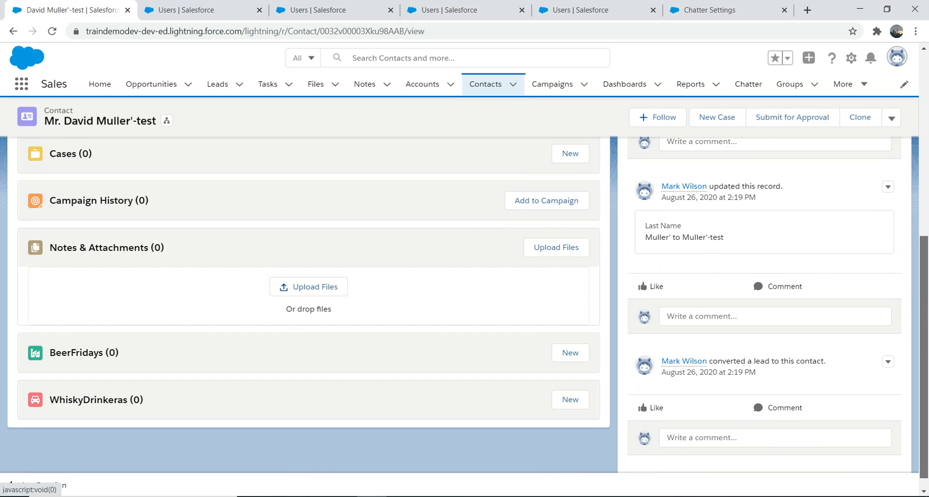
# Switch to the BeerFriday app and open BeerFriday record 9, viewing its related history list.
pyautogui.scroll(10, 310, 310)
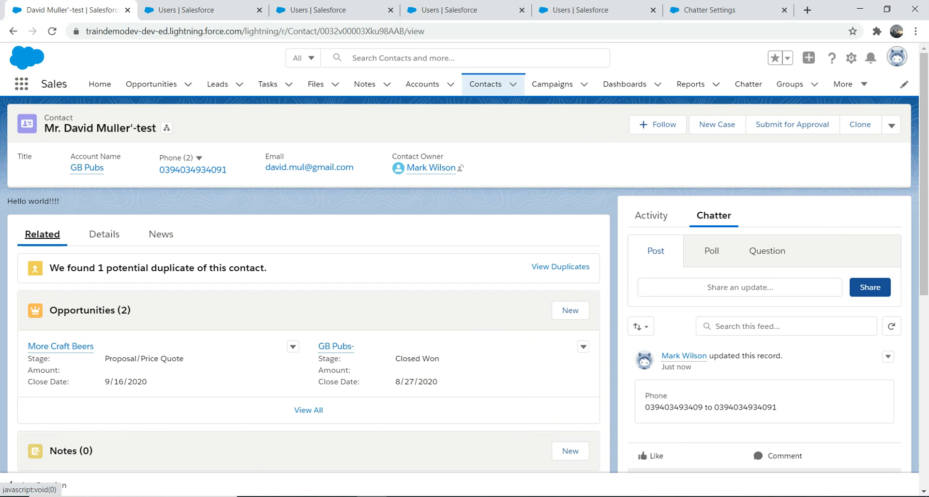
pyautogui.click(21, 84)
pyautogui.write('beer')
pyautogui.click(61, 162)
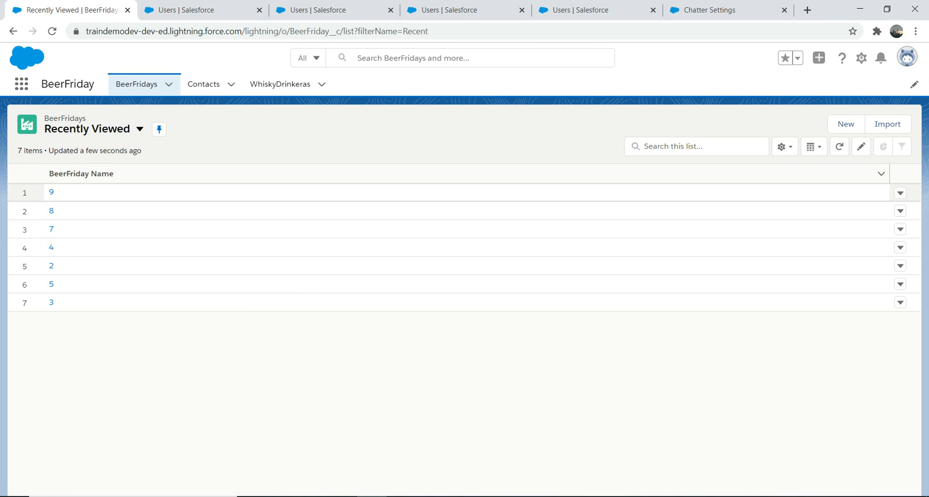
pyautogui.click(51, 193)
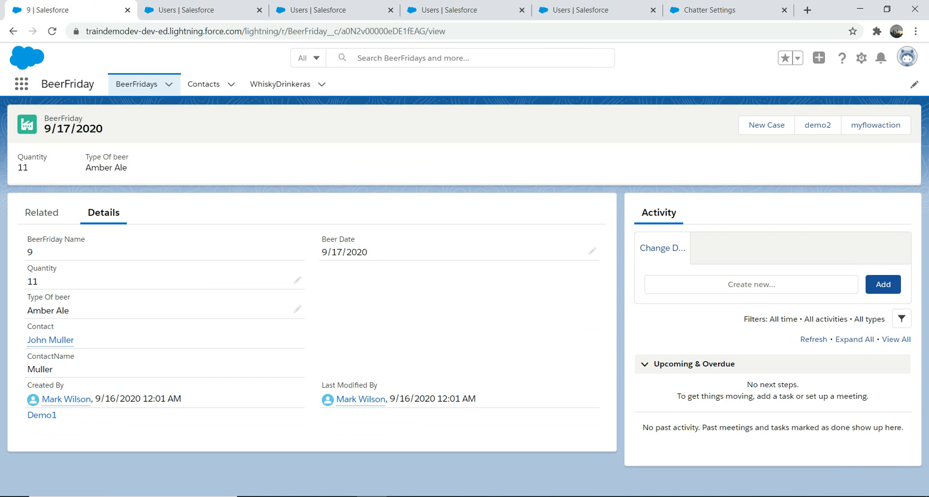
pyautogui.click(42, 212)
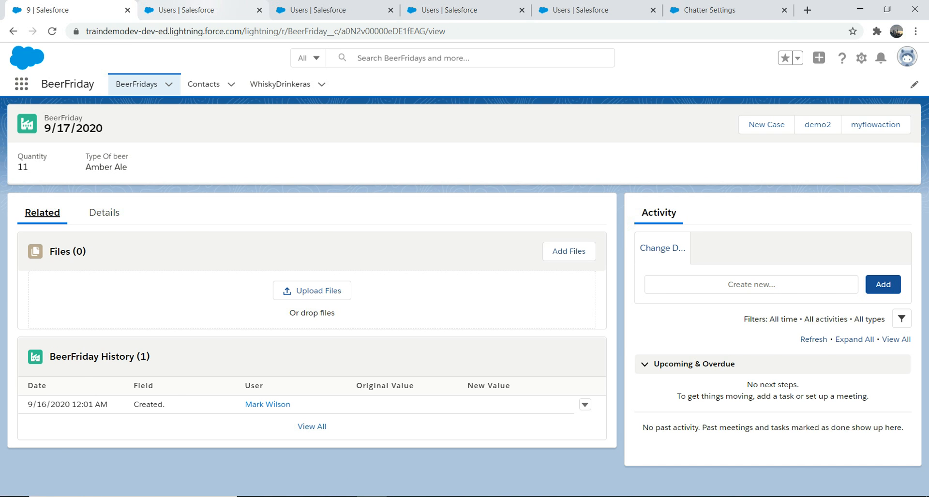
# Log in as the Test user from the All Users list in Setup.
pyautogui.click(203, 9)
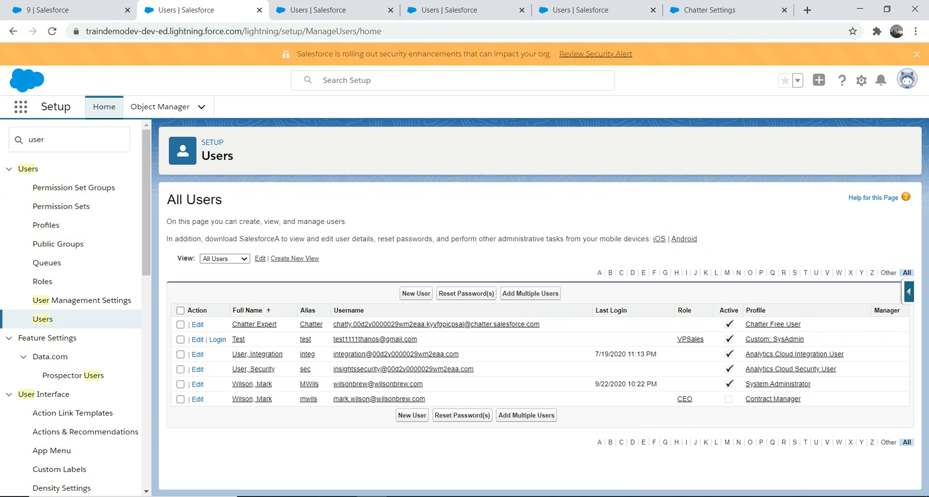
pyautogui.click(450, 10)
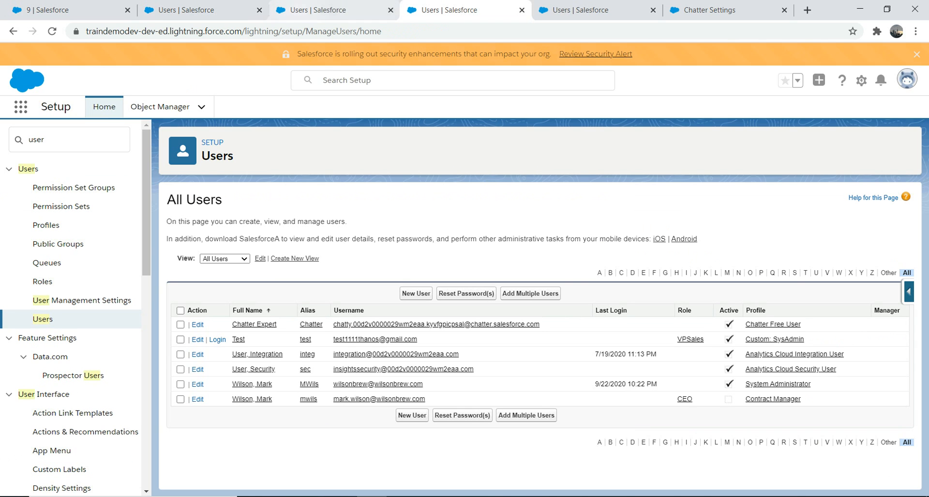
pyautogui.click(334, 9)
pyautogui.click(450, 10)
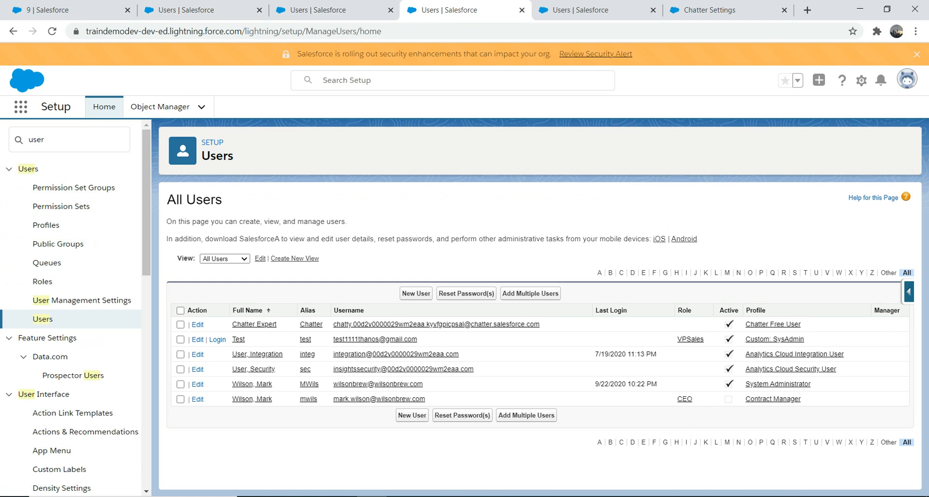
pyautogui.click(217, 340)
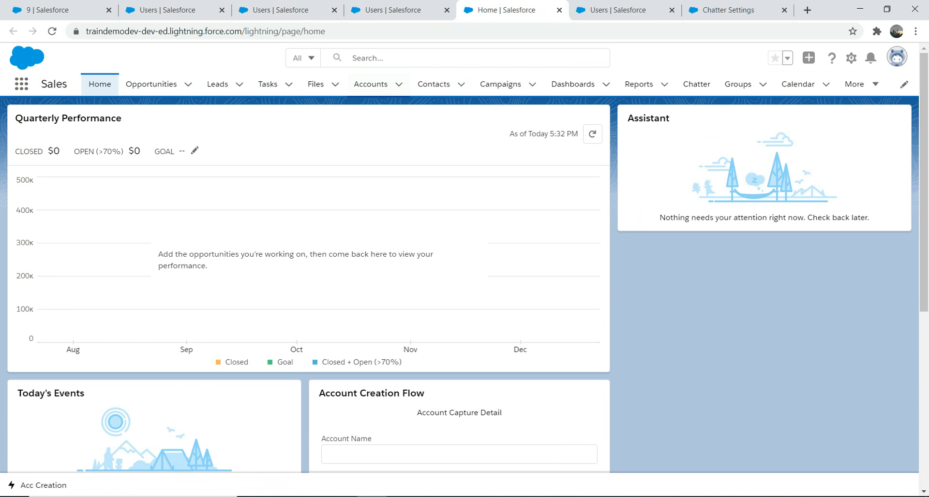
# Log out of the Test user's session from its profile menu.
pyautogui.click(273, 10)
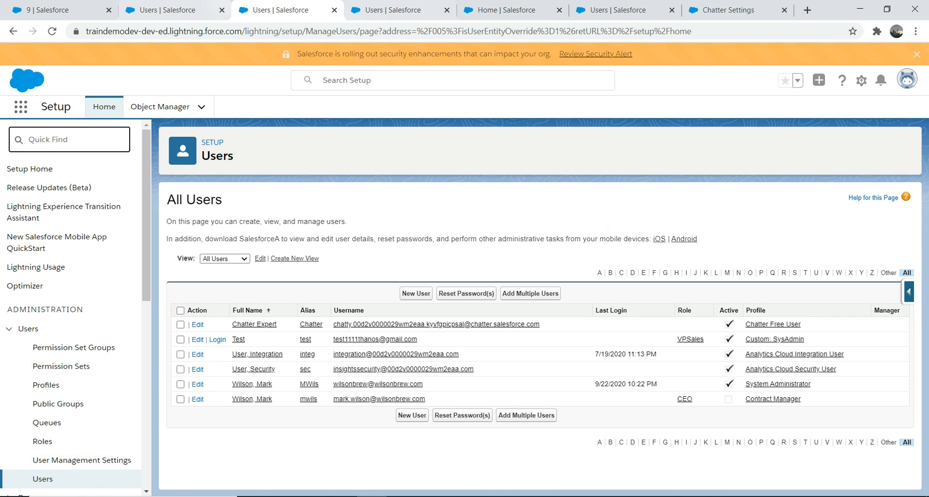
pyautogui.click(387, 10)
pyautogui.click(273, 9)
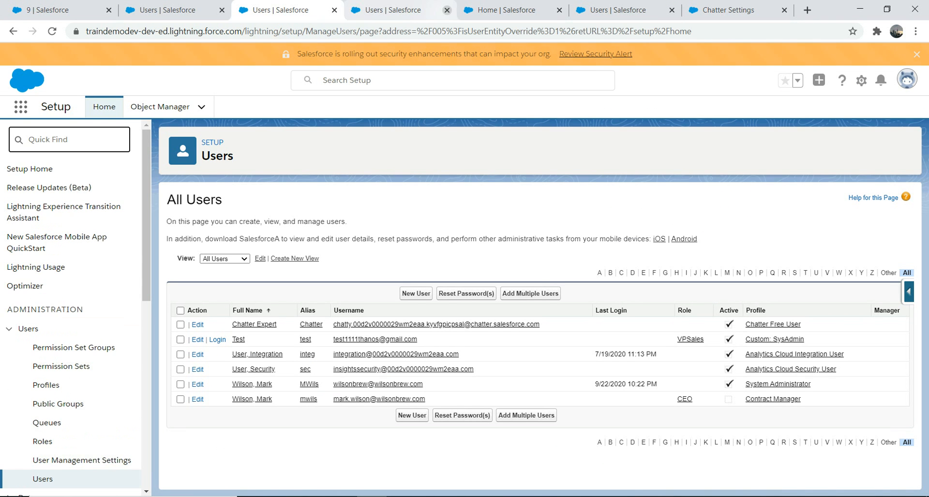
pyautogui.click(503, 10)
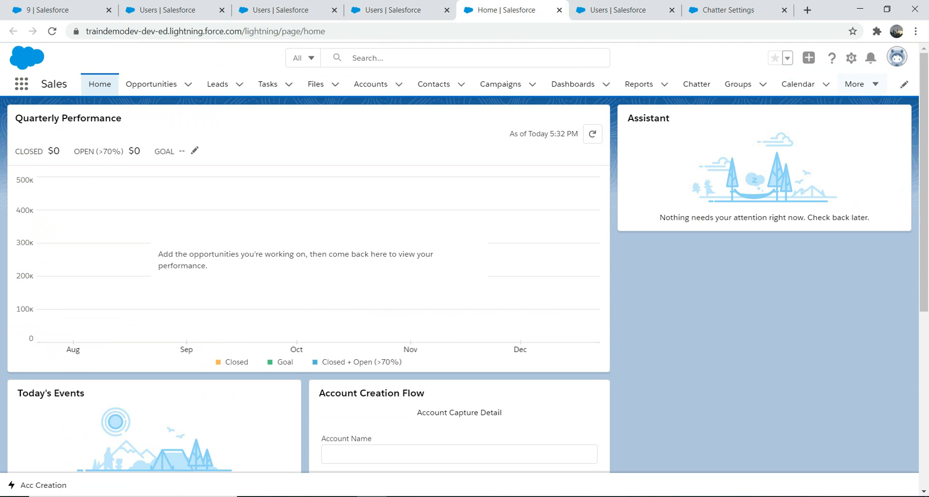
pyautogui.click(896, 57)
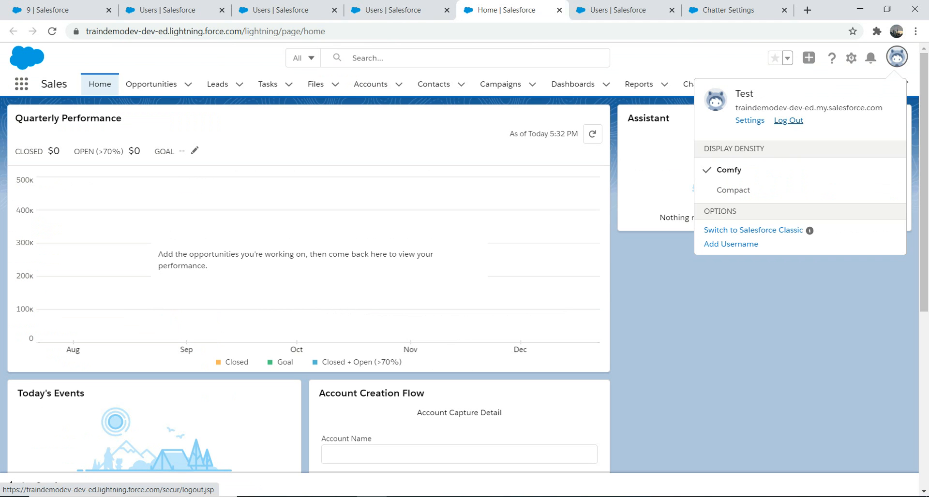
pyautogui.click(788, 120)
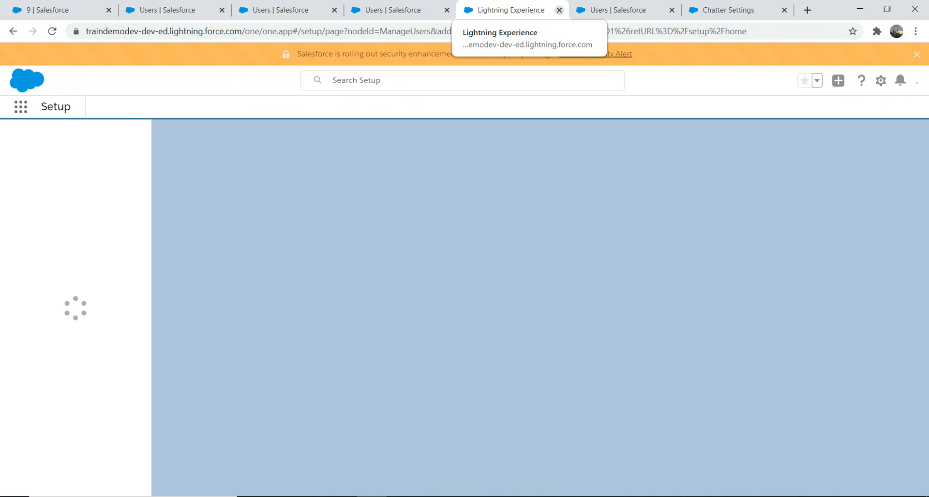
# Close the extra Salesforce browser tabs and return to the BeerFriday record tab.
pyautogui.click(559, 10)
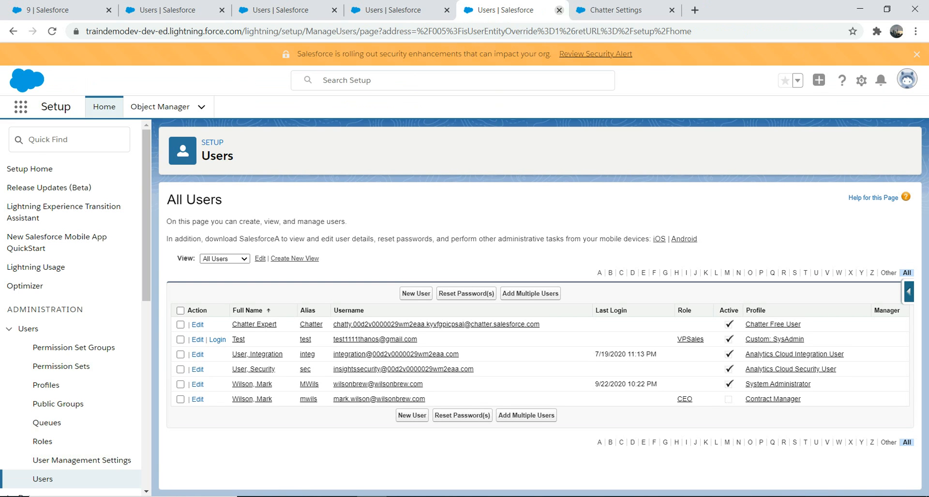
pyautogui.click(400, 9)
pyautogui.click(447, 10)
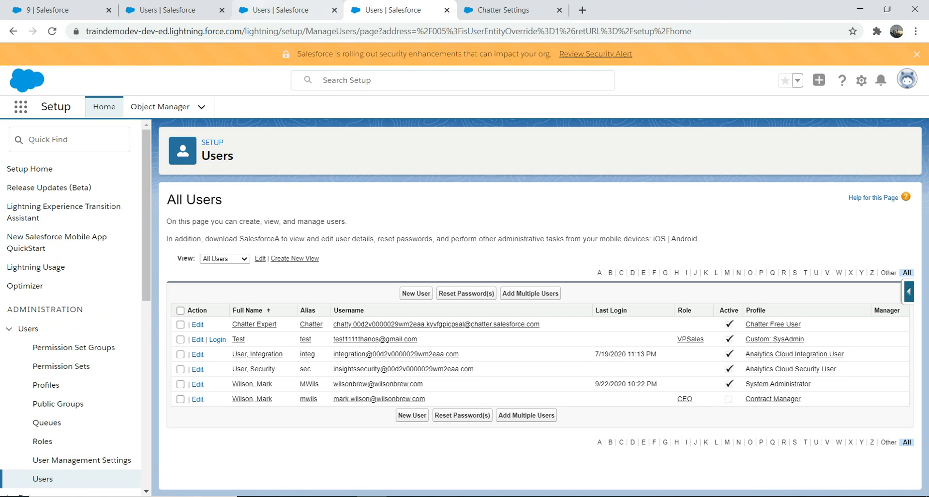
pyautogui.click(261, 10)
pyautogui.click(163, 10)
pyautogui.click(43, 10)
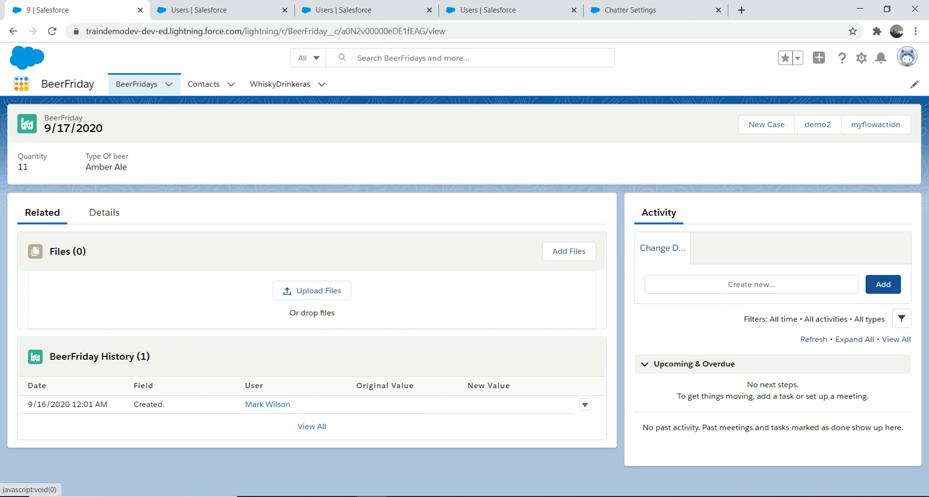
# Open the United Oil & Gas SVP, Technology contact's details, append sdsdsd to its phone number, save, and open its Chatter feed.
pyautogui.click(21, 83)
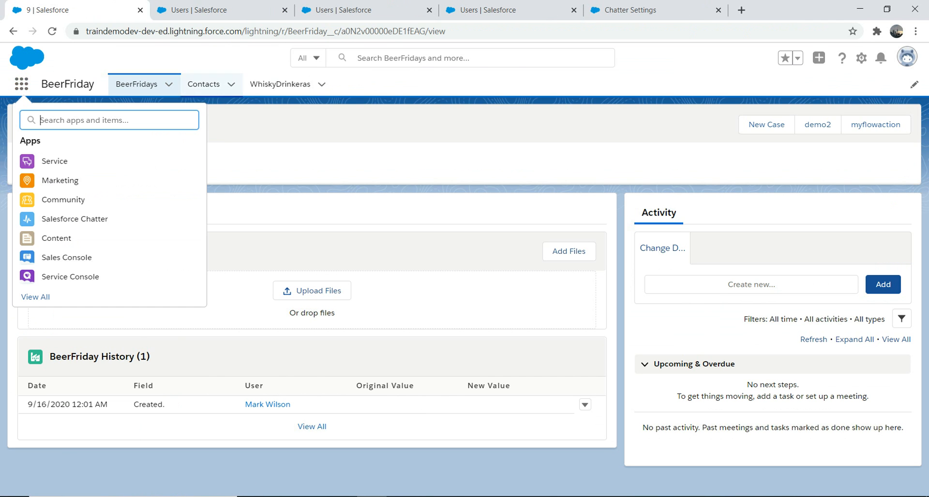
pyautogui.click(203, 84)
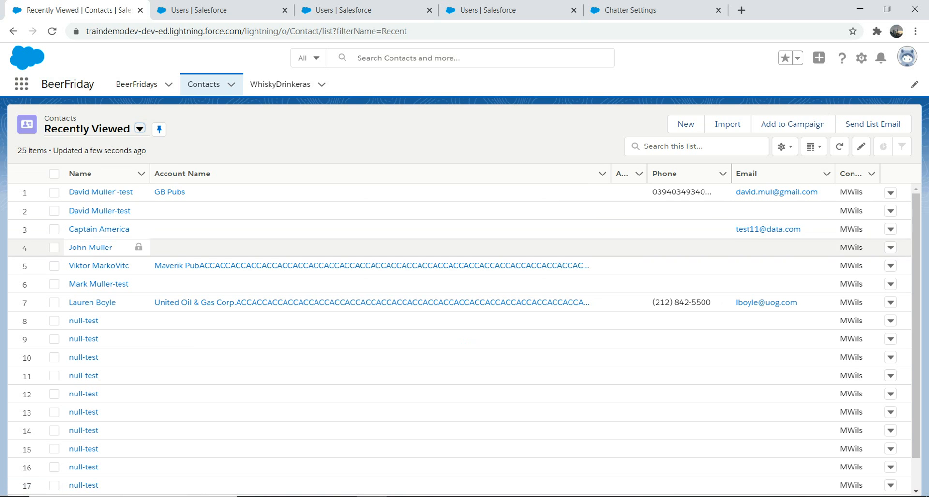
pyautogui.click(92, 302)
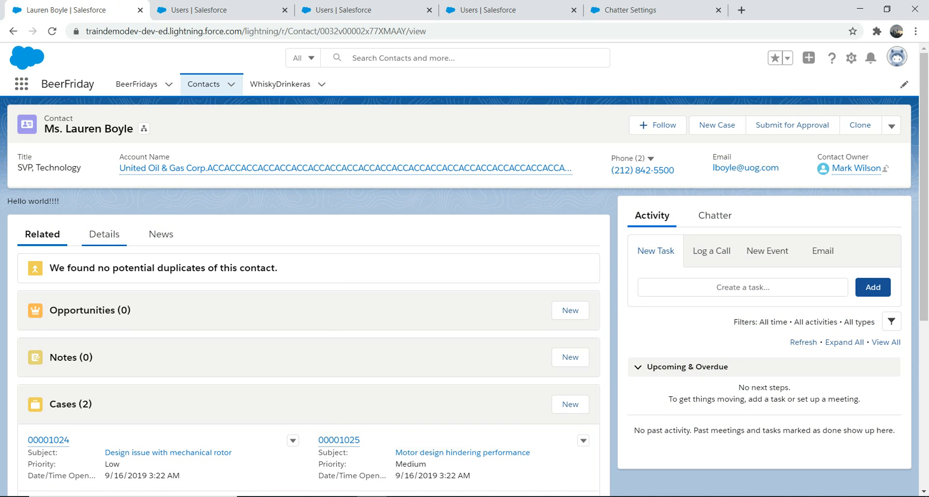
pyautogui.click(103, 234)
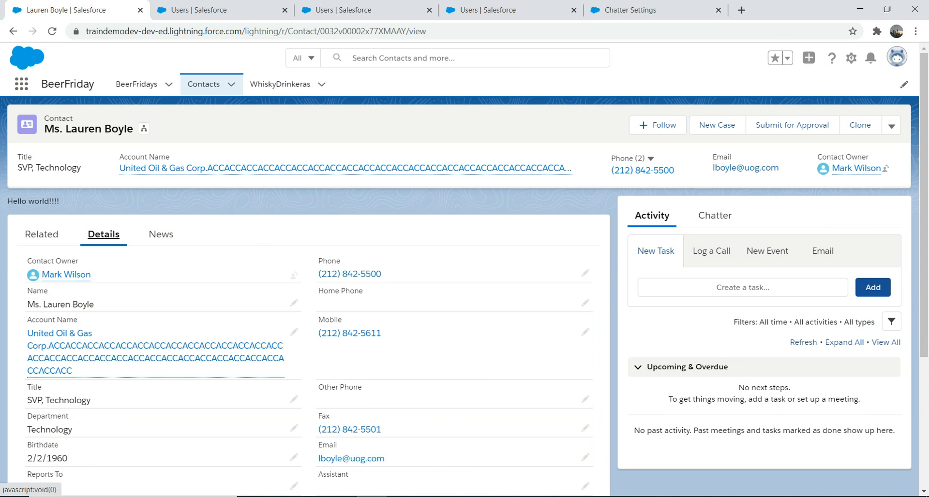
pyautogui.click(585, 274)
pyautogui.write('sdsdsd')
pyautogui.click(332, 478)
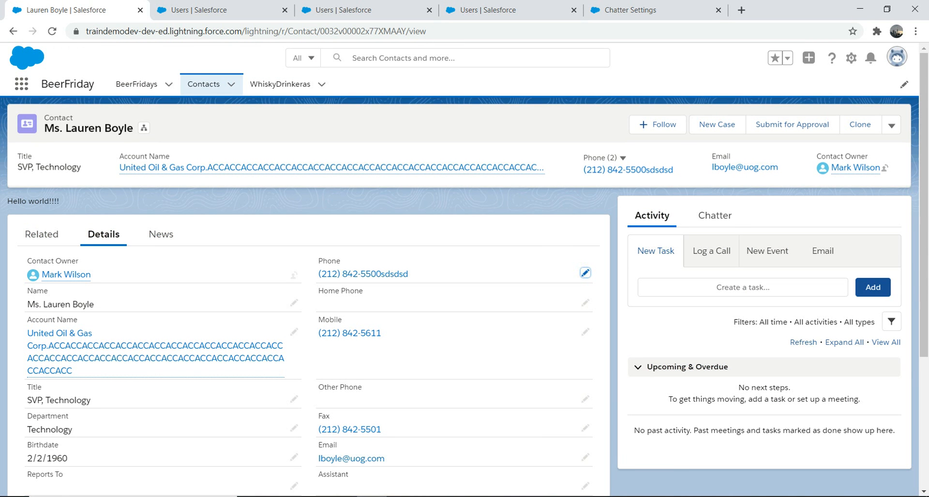
pyautogui.click(714, 215)
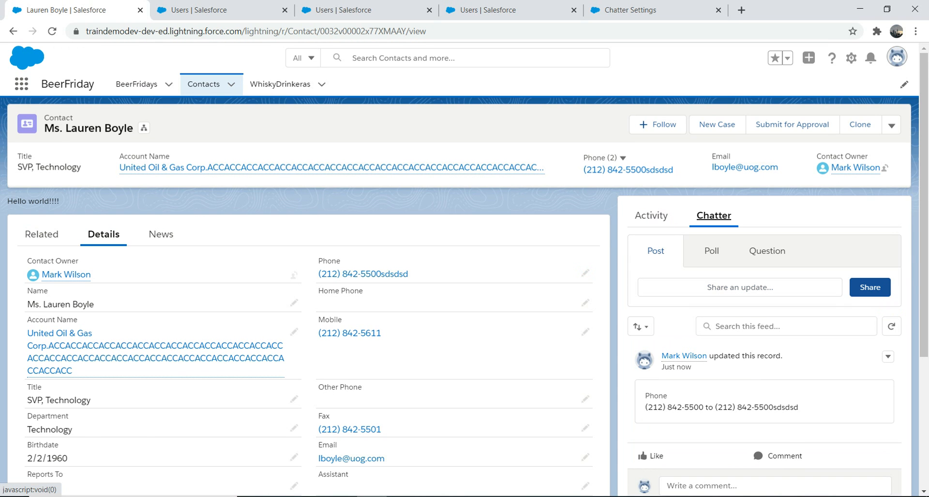
# Log in again as the Test user and open the GB Pubs contact from recently viewed contacts.
pyautogui.click(360, 10)
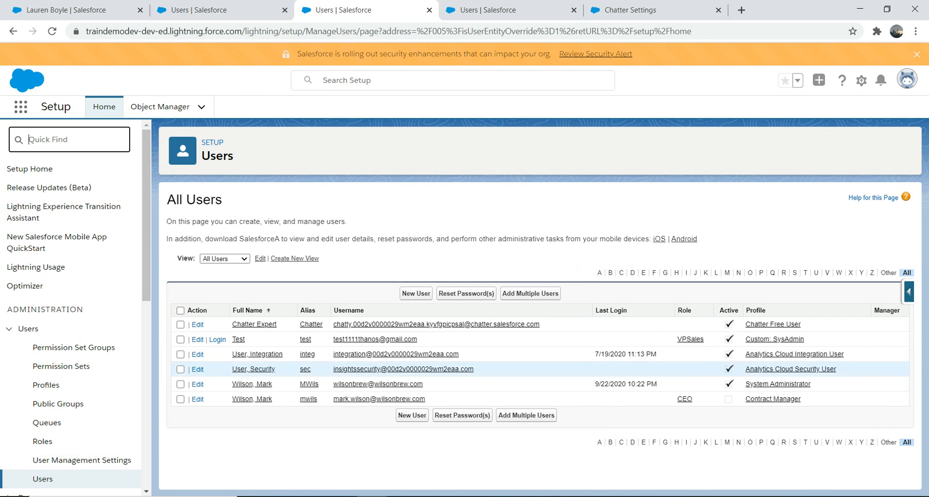
pyautogui.click(217, 340)
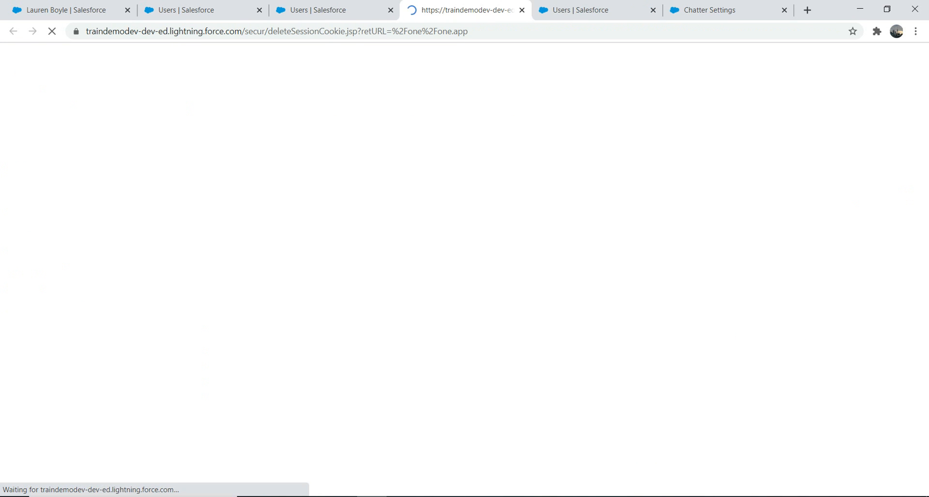
pyautogui.click(390, 10)
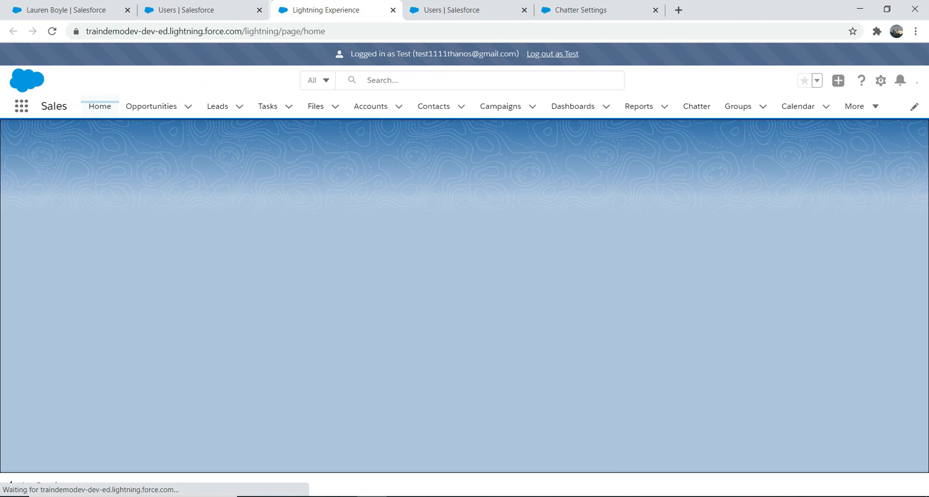
pyautogui.click(433, 106)
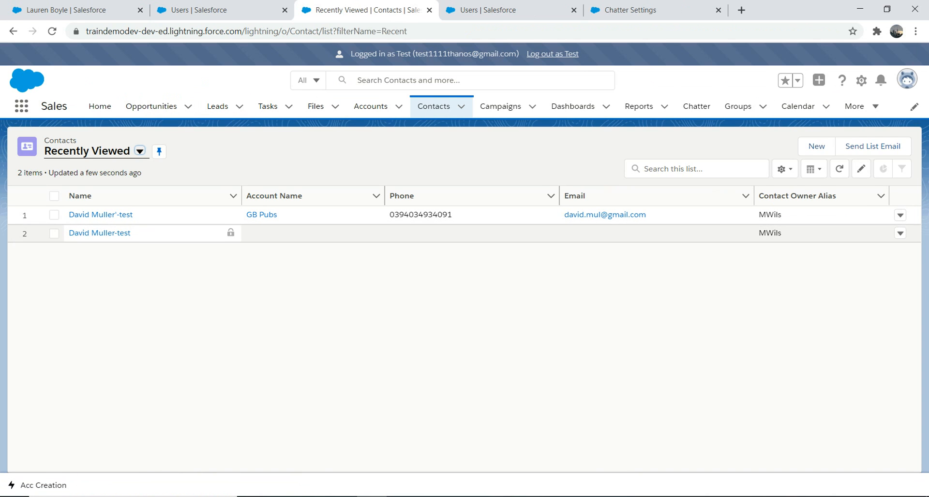
pyautogui.click(101, 214)
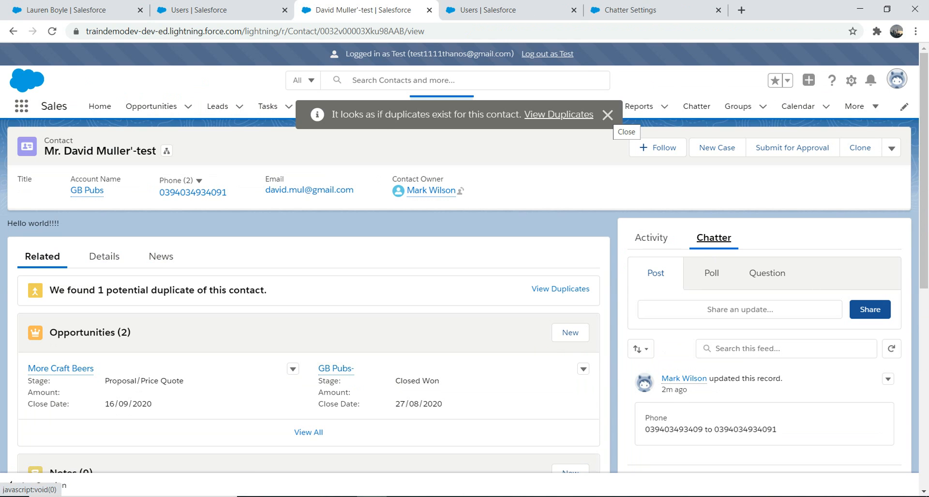
pyautogui.click(607, 115)
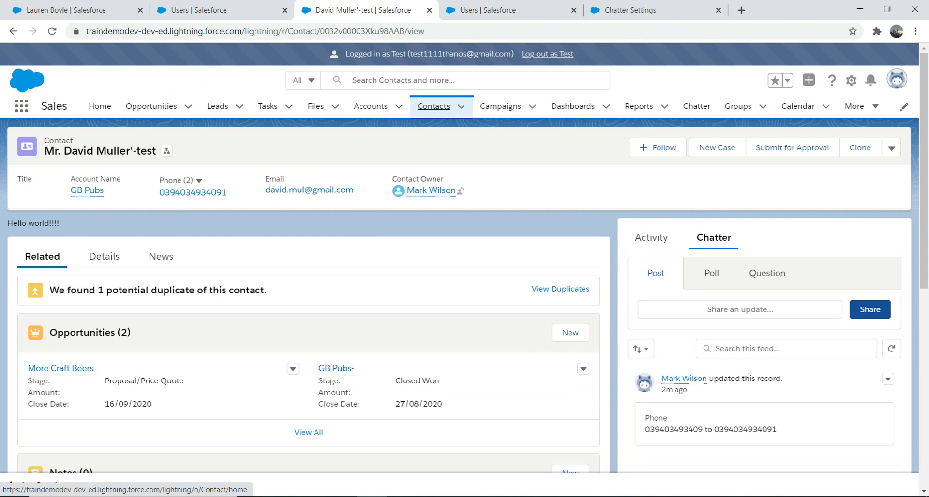
# As the Test user, open the United Oil & Gas SVP contact from All Contacts and review the phone change in its Chatter feed.
pyautogui.click(433, 106)
pyautogui.click(140, 151)
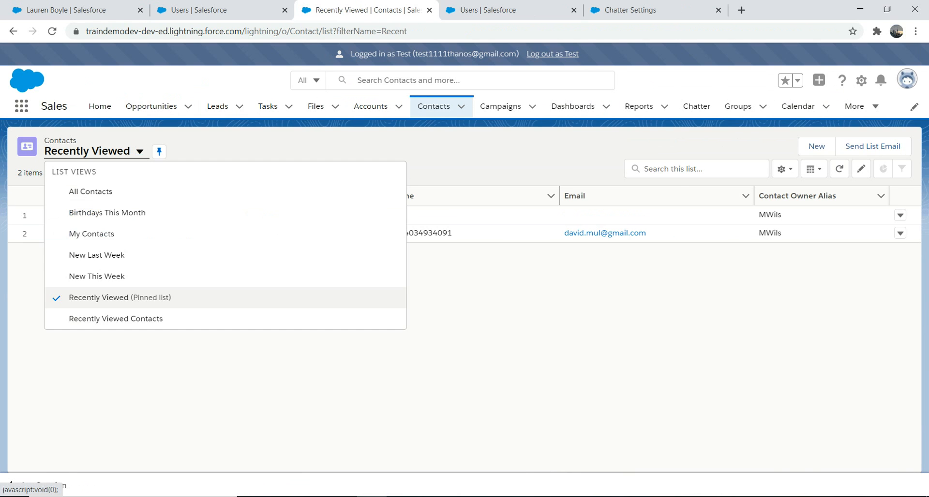
pyautogui.click(92, 189)
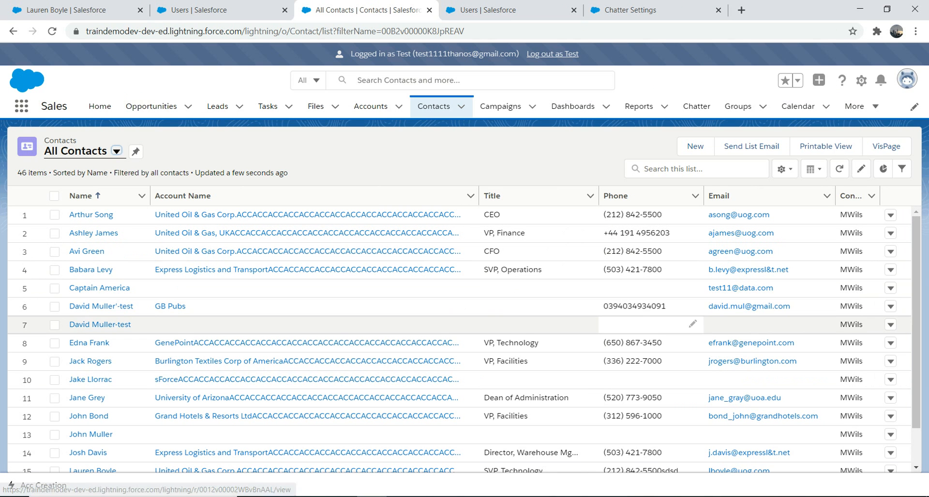
pyautogui.scroll(-3, 92, 342)
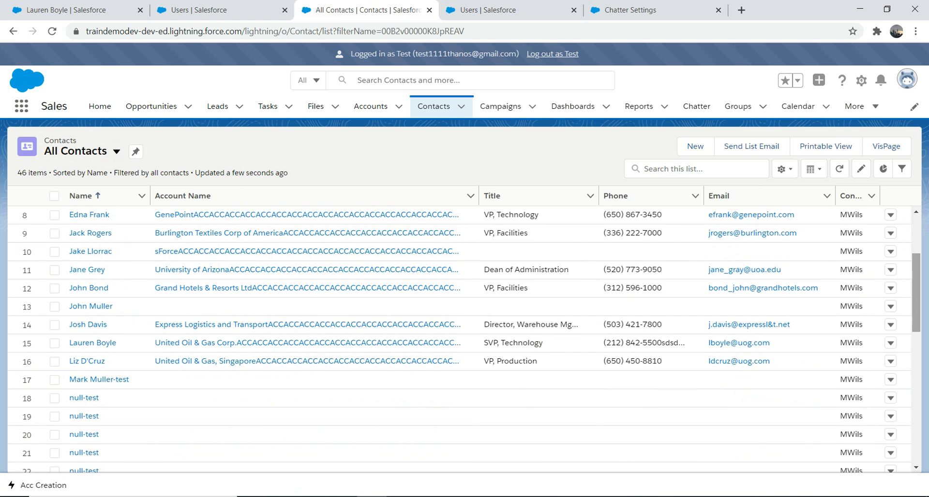
pyautogui.click(92, 342)
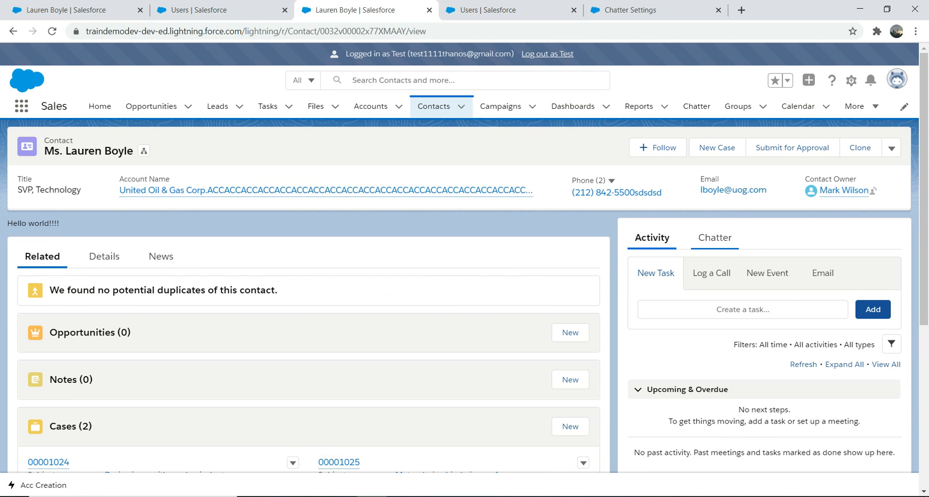
pyautogui.click(714, 237)
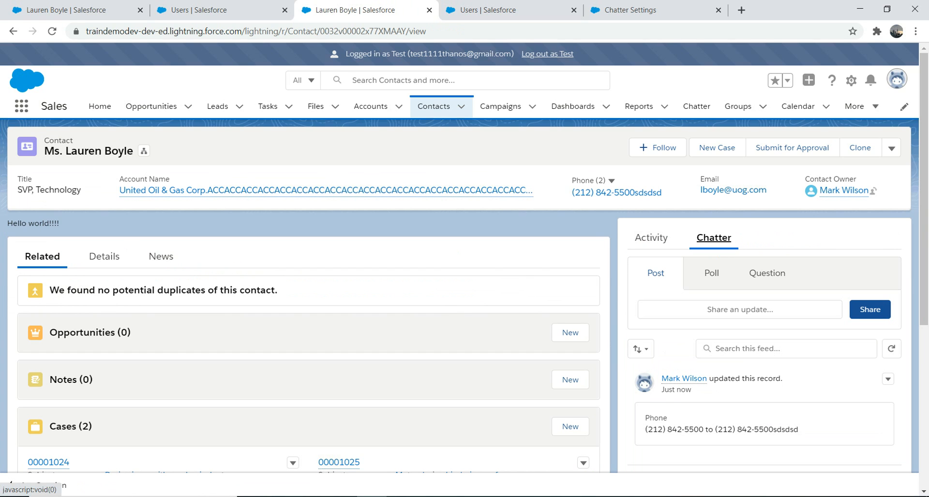
pyautogui.moveTo(798, 429); pyautogui.dragTo(644, 429)
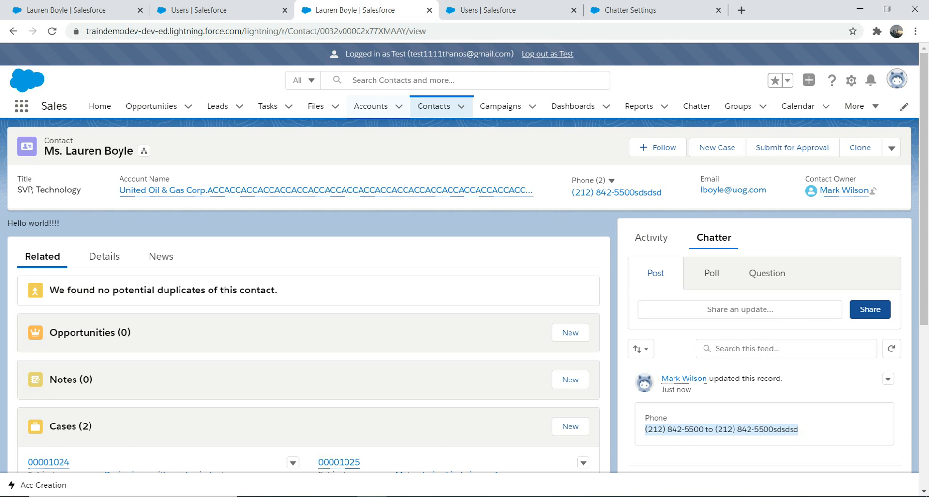
# Return to the admin session's tab showing the same contact.
pyautogui.click(193, 10)
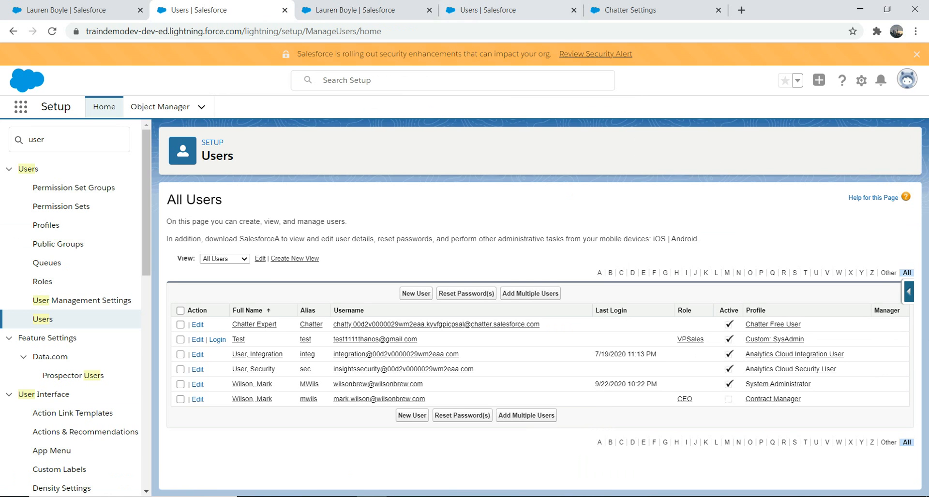
pyautogui.click(355, 10)
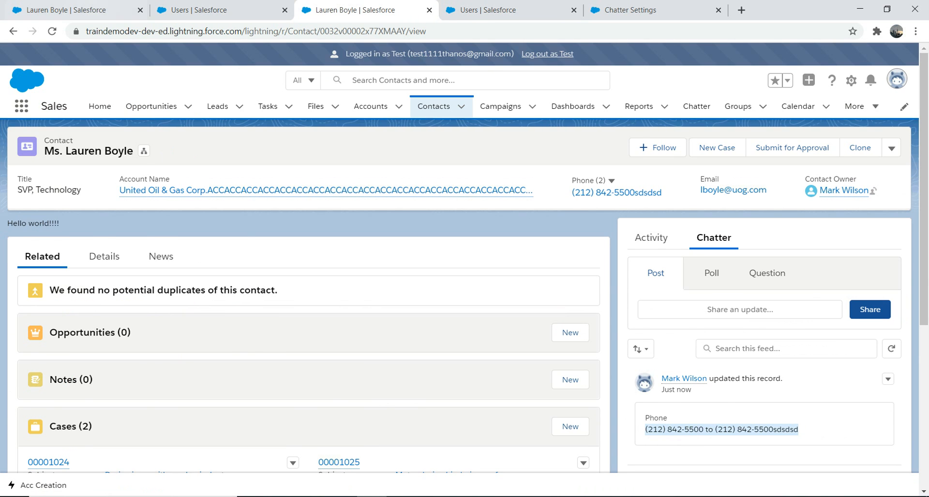
pyautogui.click(73, 10)
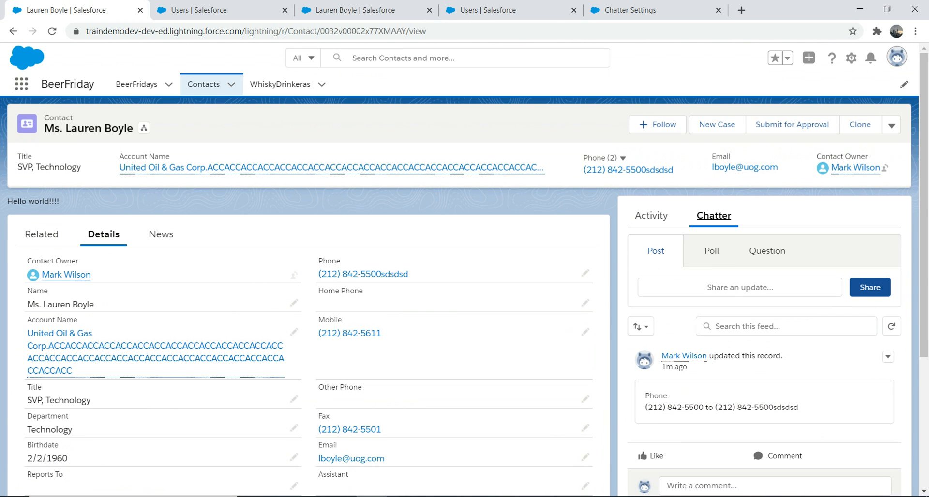